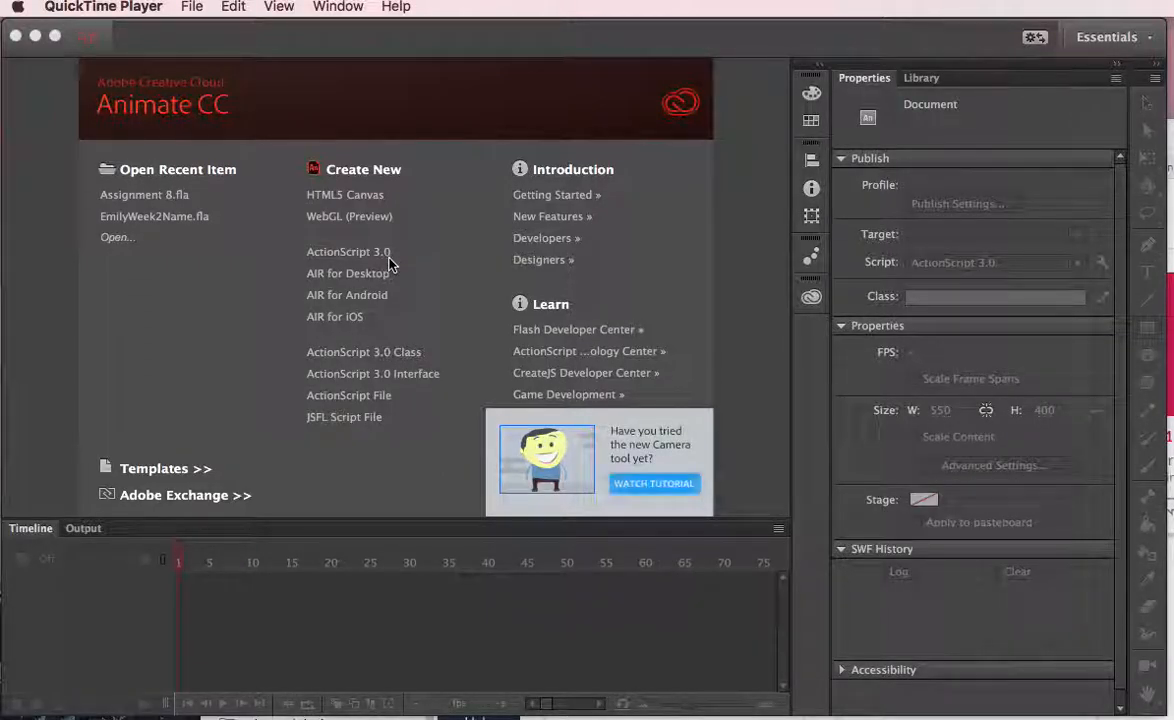
# Create a new ActionScript 3.0 document.
pyautogui.click(357, 258)
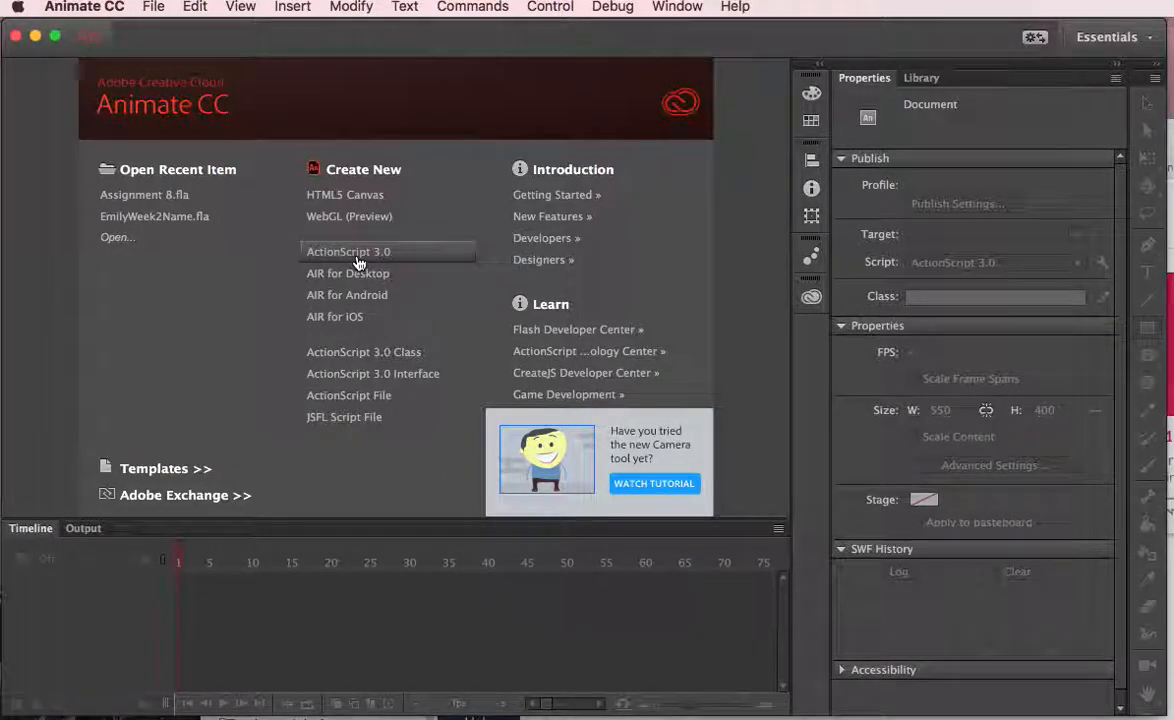
pyautogui.click(357, 258)
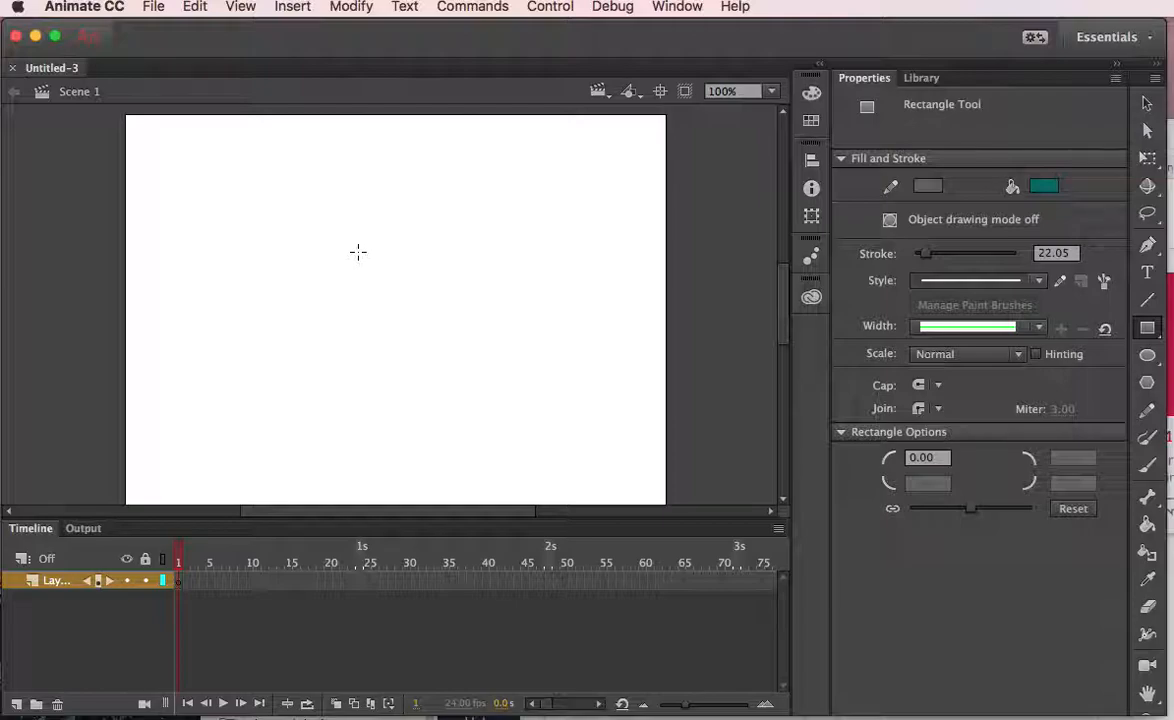
pyautogui.hscroll(5, 358, 252)
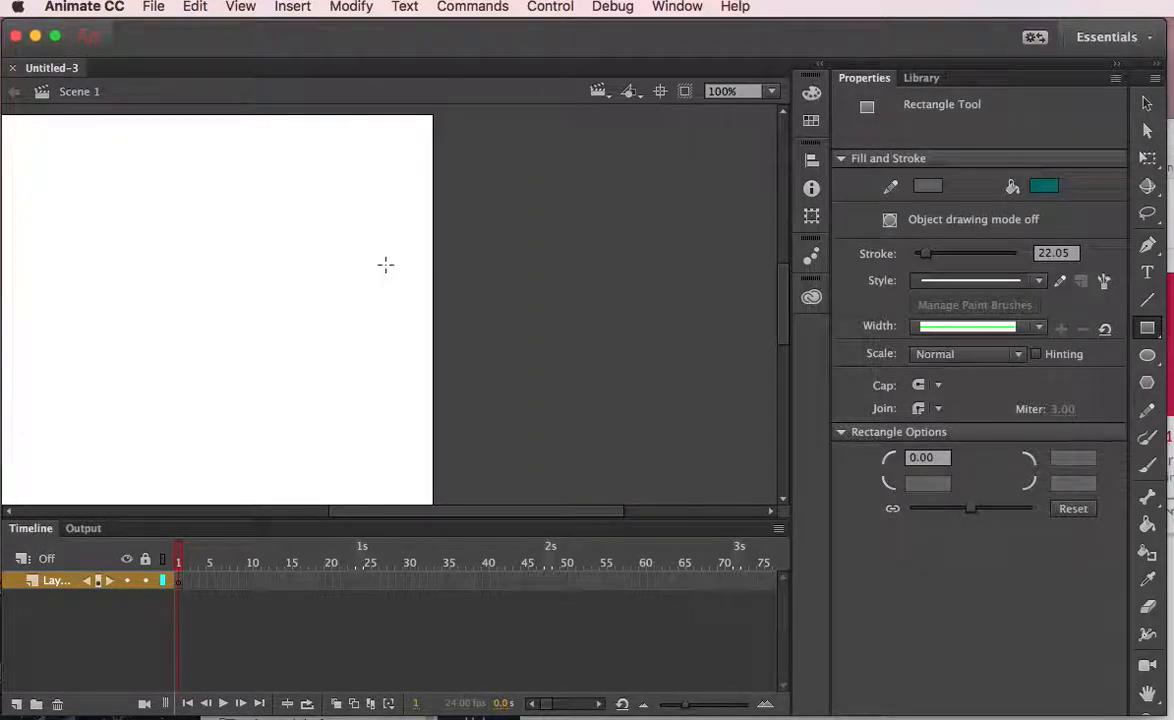
pyautogui.moveTo(343, 255); pyautogui.dragTo(622, 251)
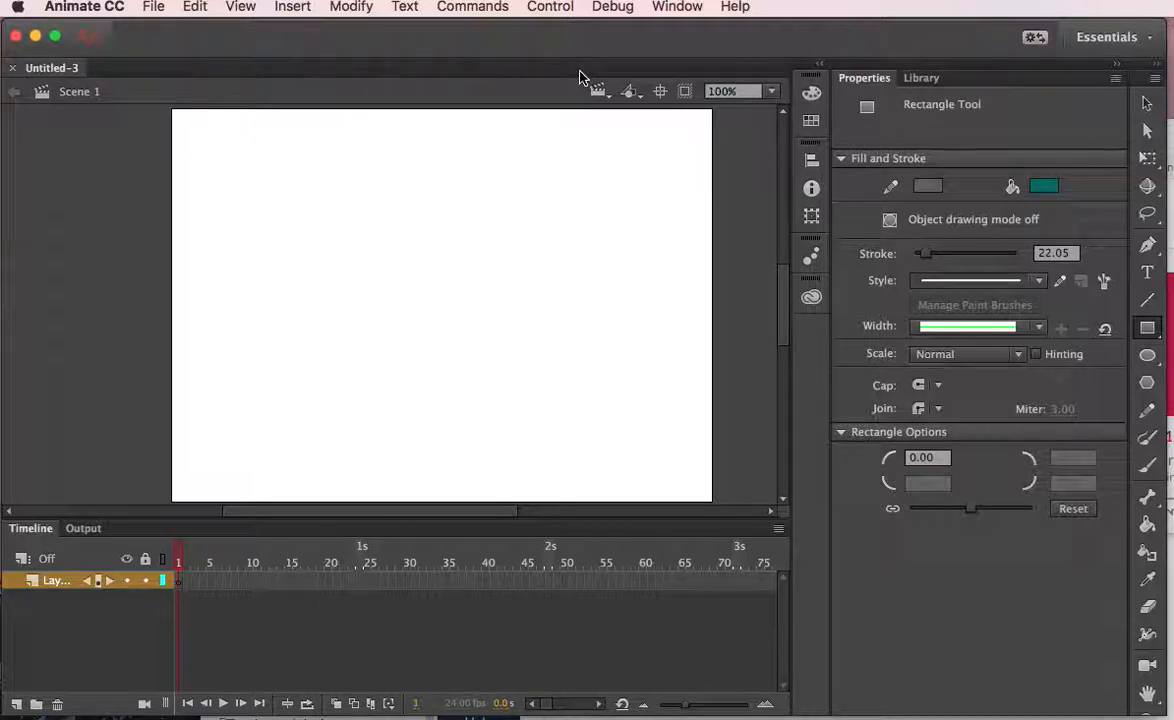
pyautogui.click(676, 8)
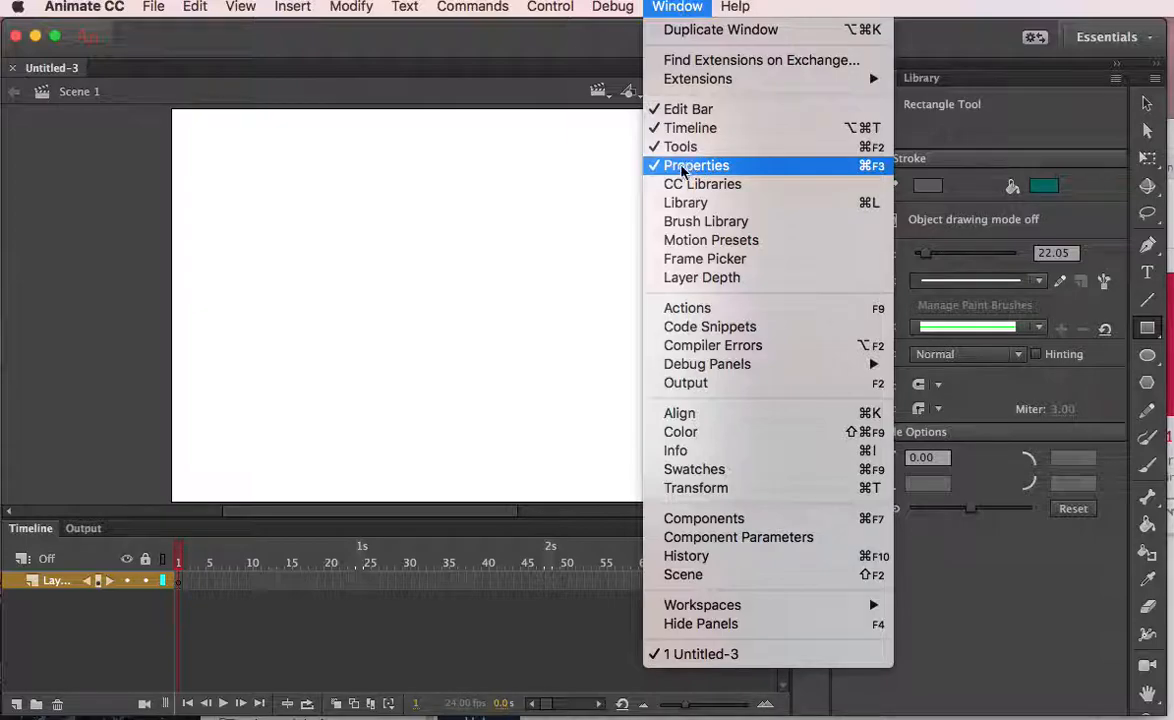
pyautogui.click(671, 8)
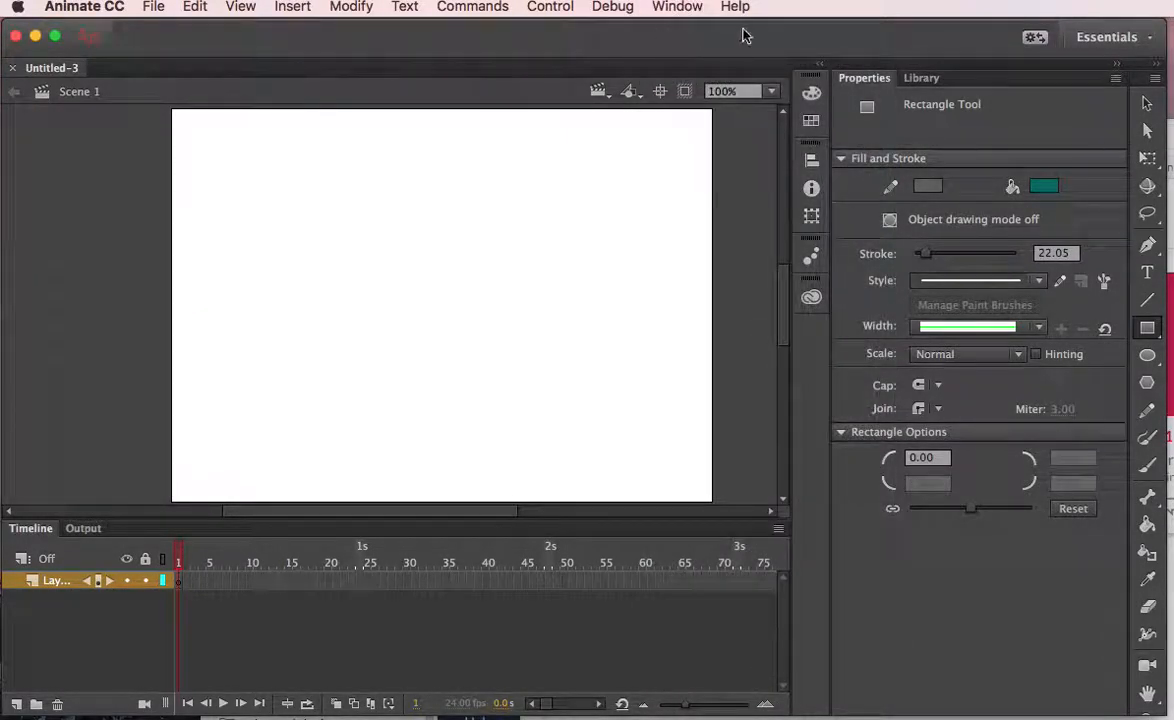
pyautogui.click(1147, 38)
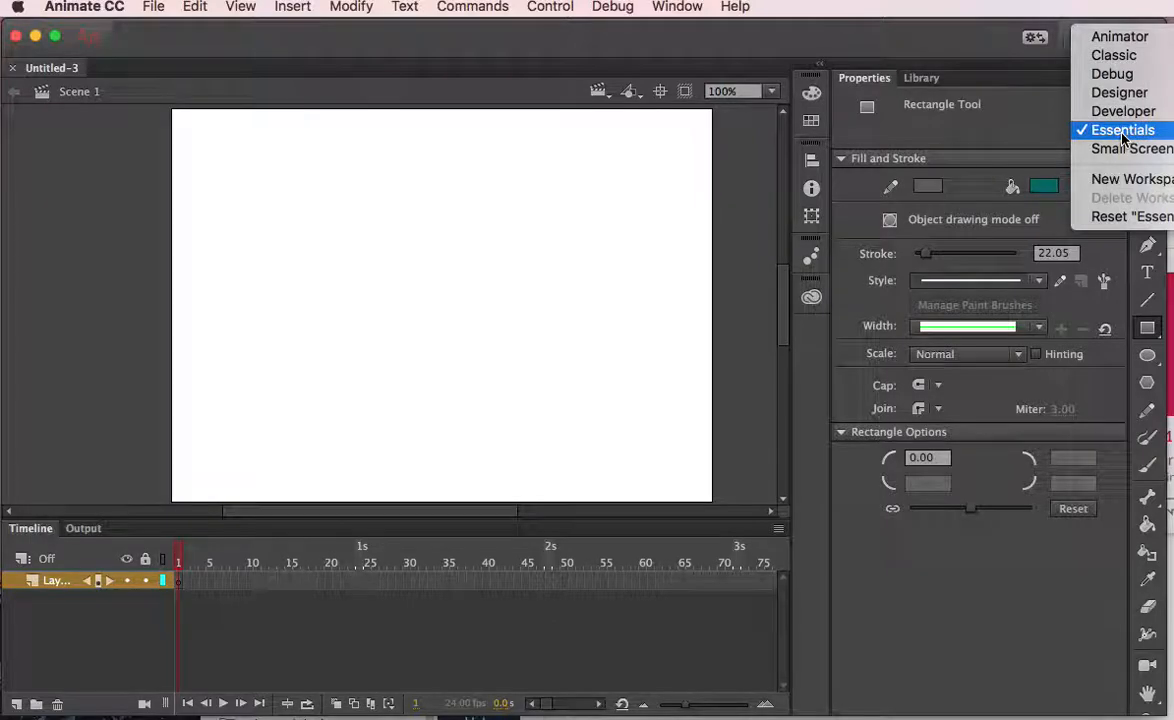
pyautogui.click(1060, 14)
# Widen the set of drawing tools so that they are arranged in several columns beside the stage.
pyautogui.moveTo(1140, 80); pyautogui.dragTo(786, 70)
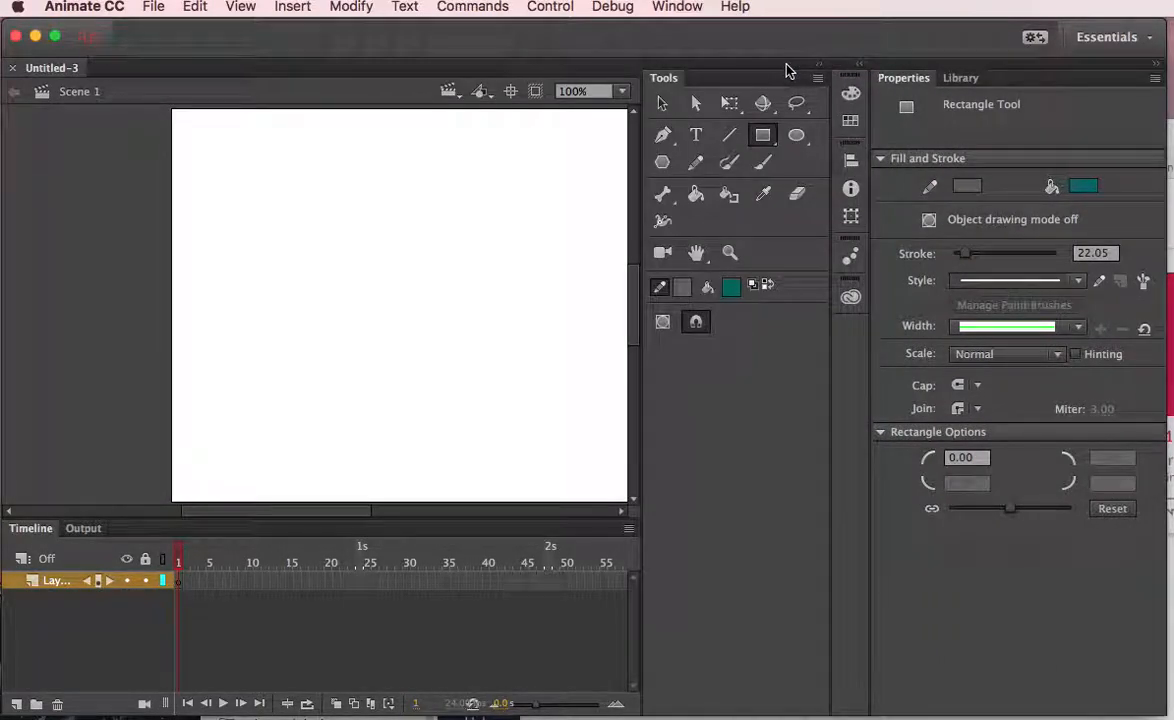
pyautogui.moveTo(453, 309); pyautogui.dragTo(367, 304)
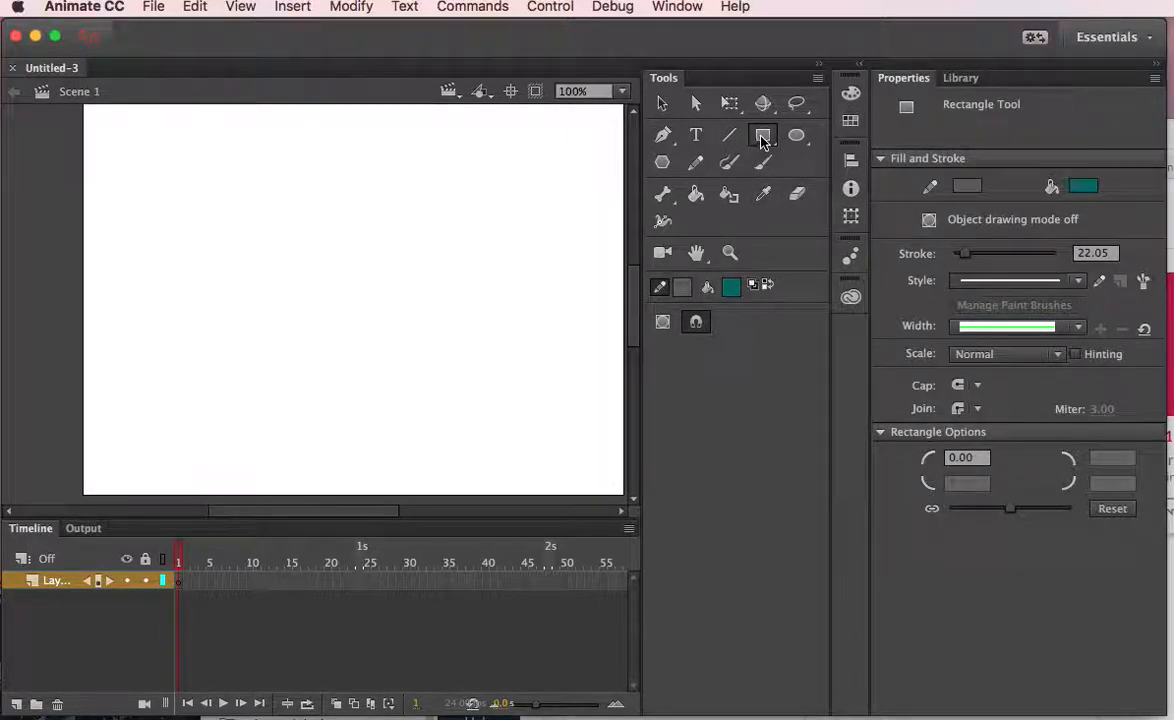
# Draw an oval about 318 by 206 px across the upper middle of the stage with a magenta #990066 stroke and teal fill.
pyautogui.click(797, 139)
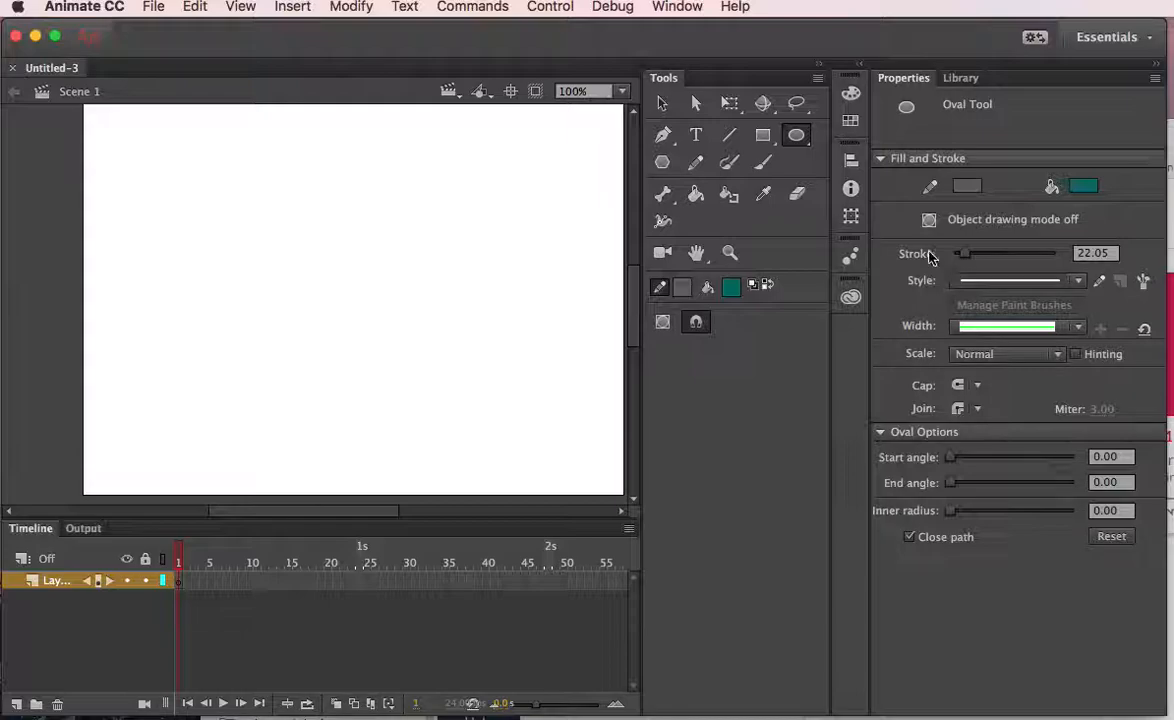
pyautogui.click(967, 186)
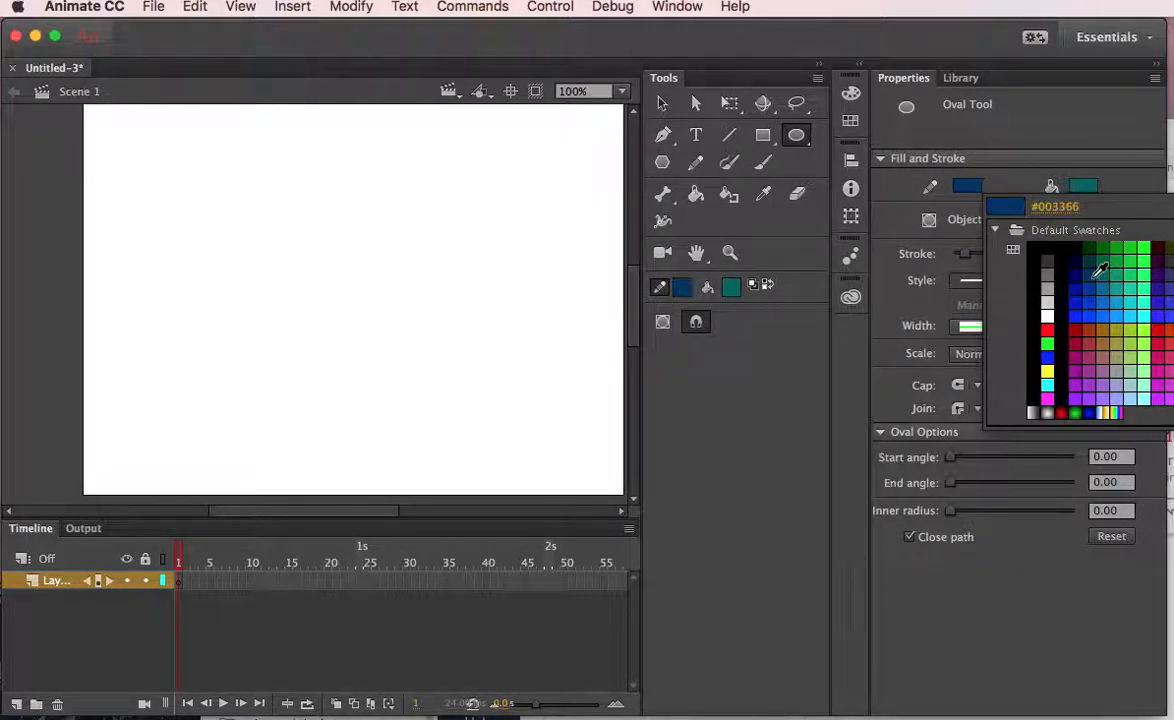
pyautogui.click(1079, 352)
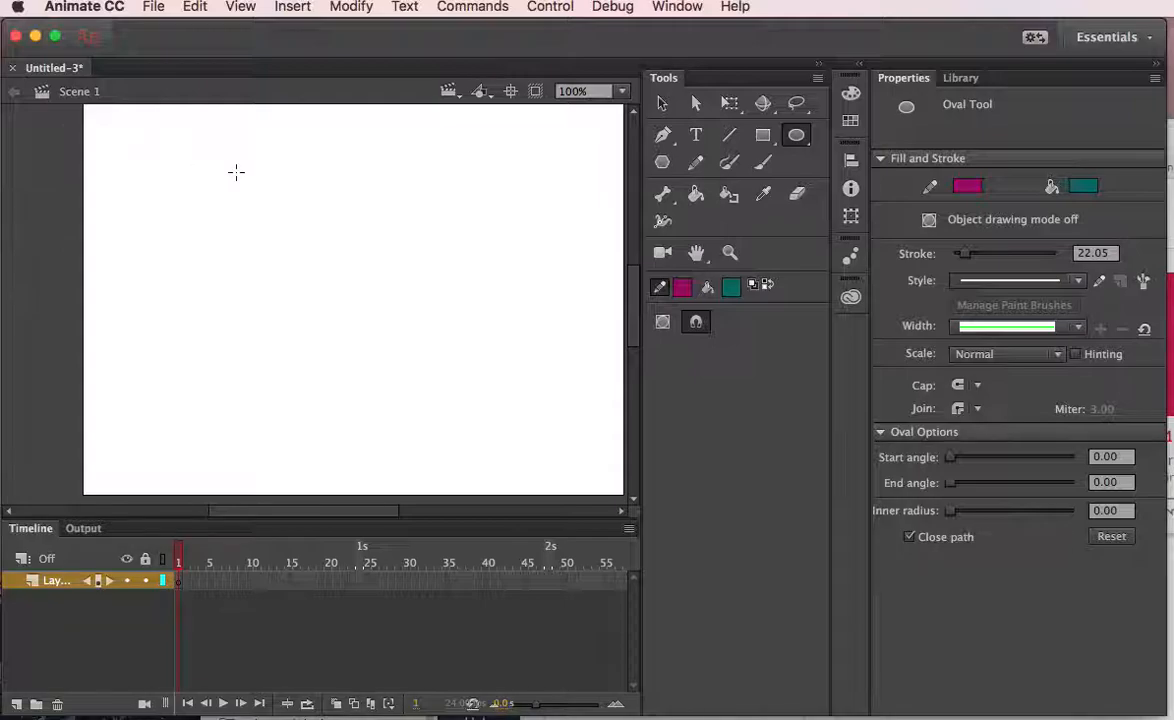
pyautogui.click(968, 258)
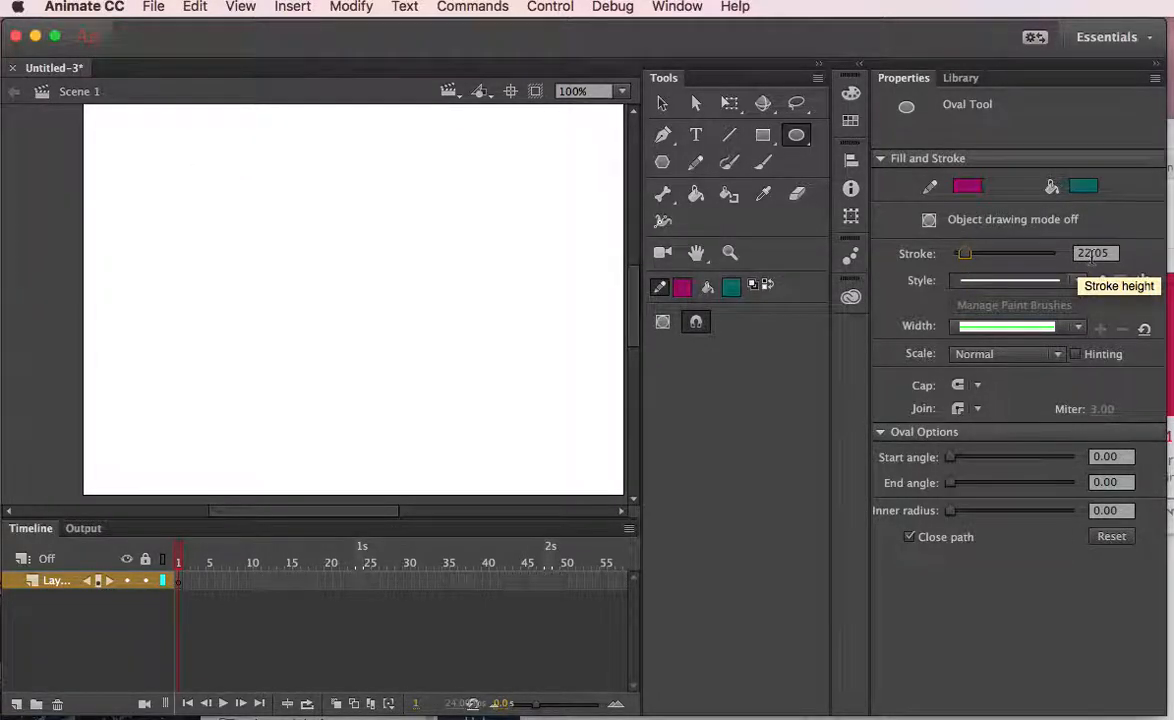
pyautogui.moveTo(169, 181)
pyautogui.mouseDown()
pyautogui.moveTo(199, 189)
pyautogui.moveTo(294, 273)
pyautogui.moveTo(488, 388)
pyautogui.mouseUp()
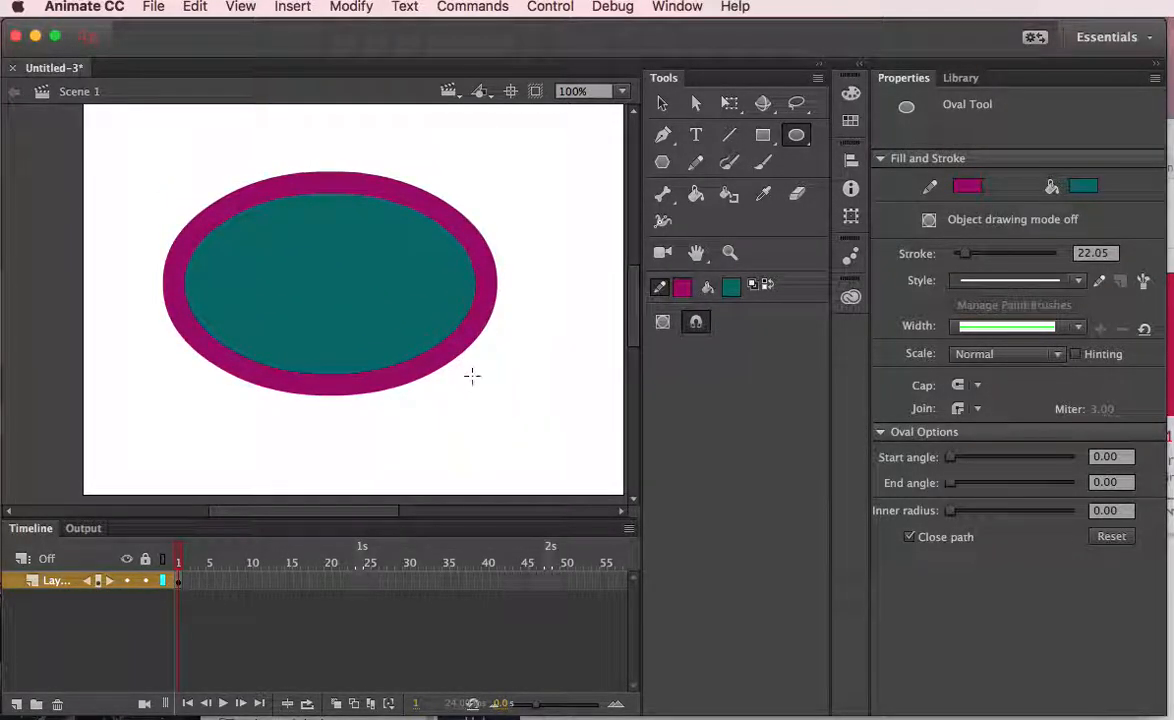
# Draw a rectangle about 129 by 87 px at the stage's lower right with no stroke and a blue #0033FF fill.
pyautogui.click(763, 136)
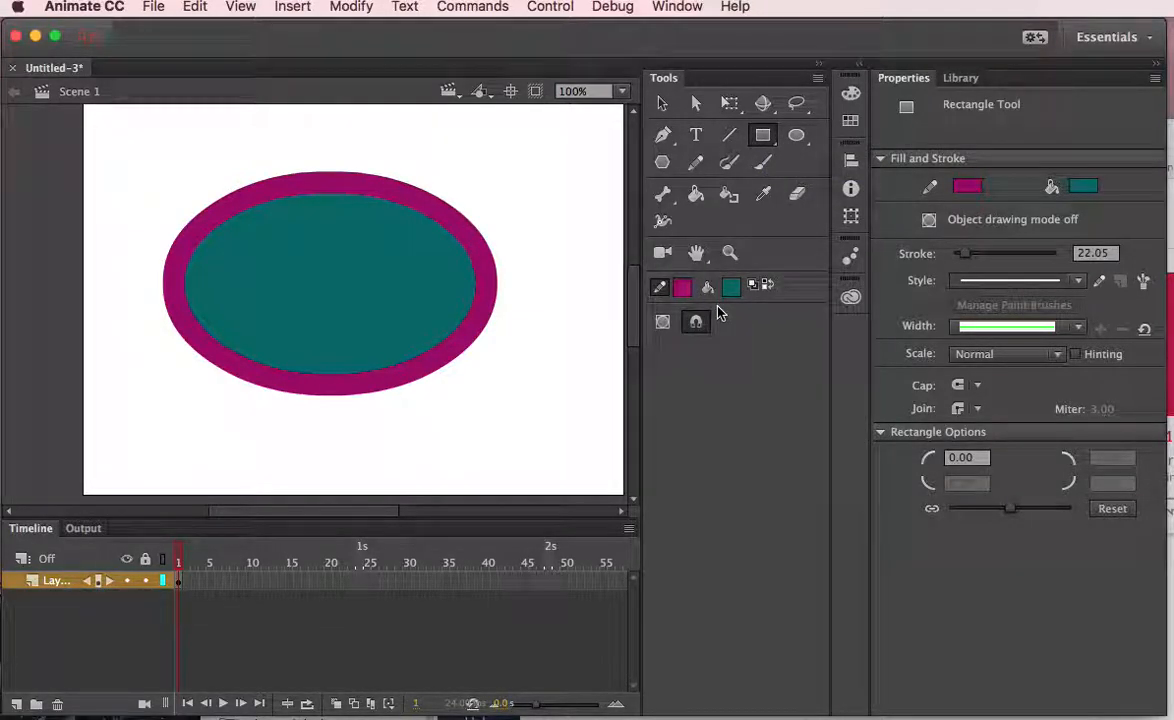
pyautogui.click(966, 187)
pyautogui.click(967, 189)
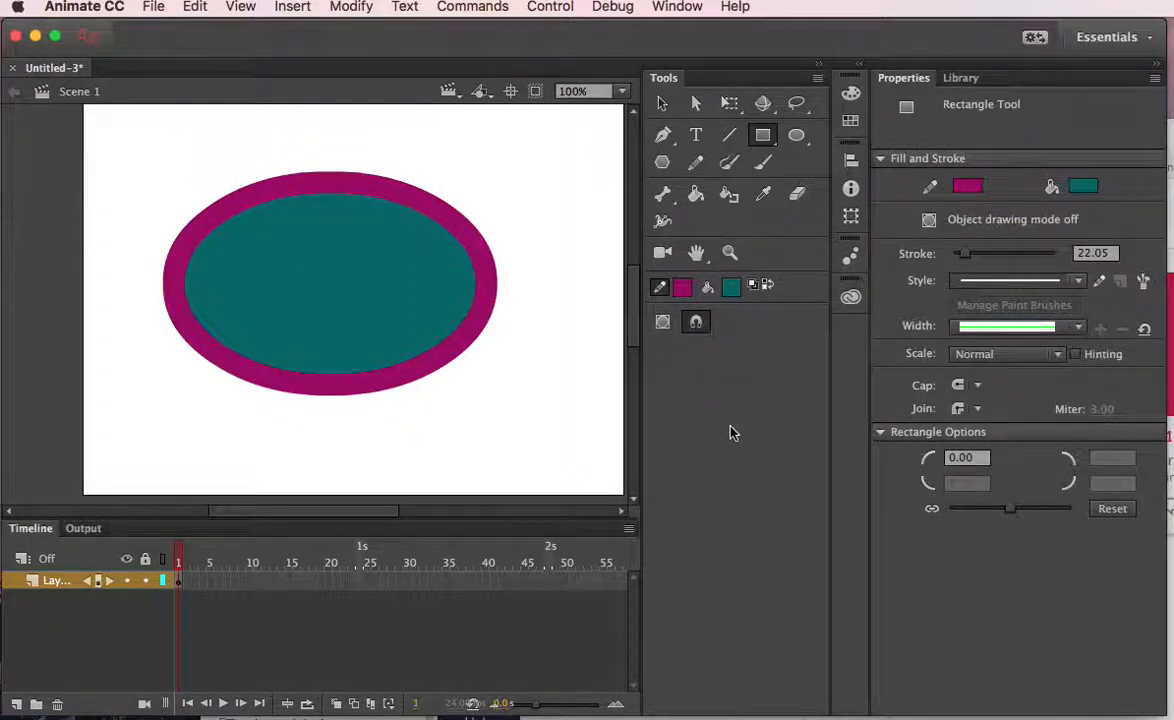
pyautogui.click(681, 289)
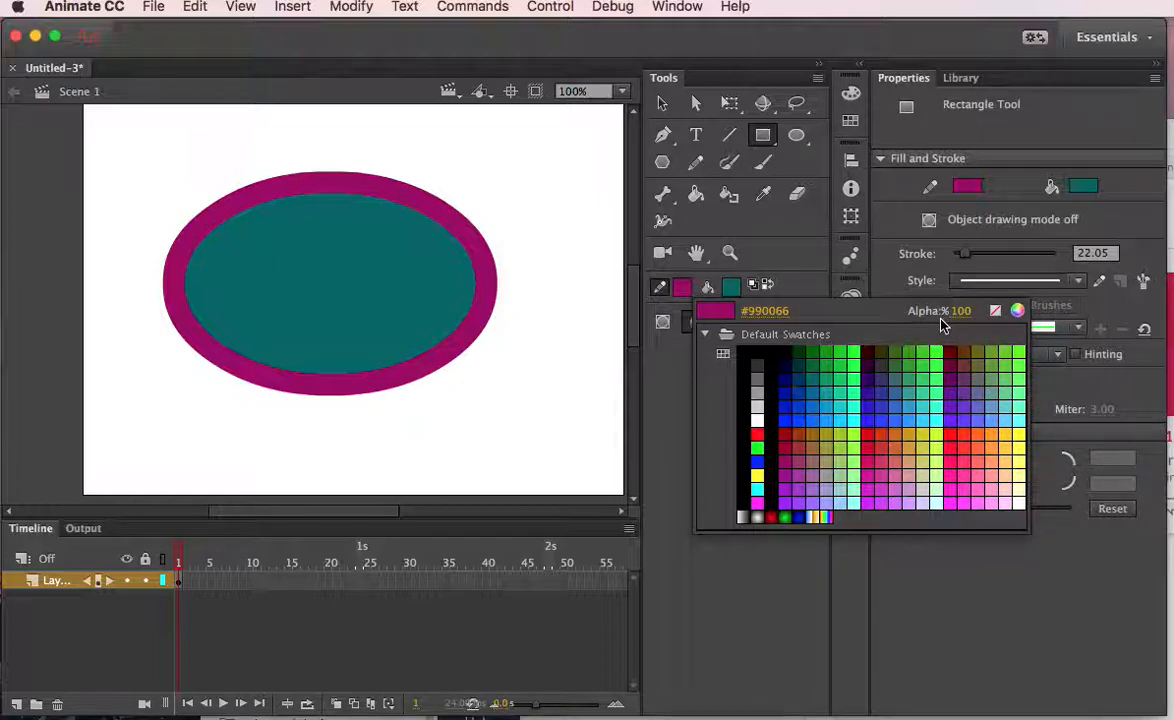
pyautogui.click(995, 312)
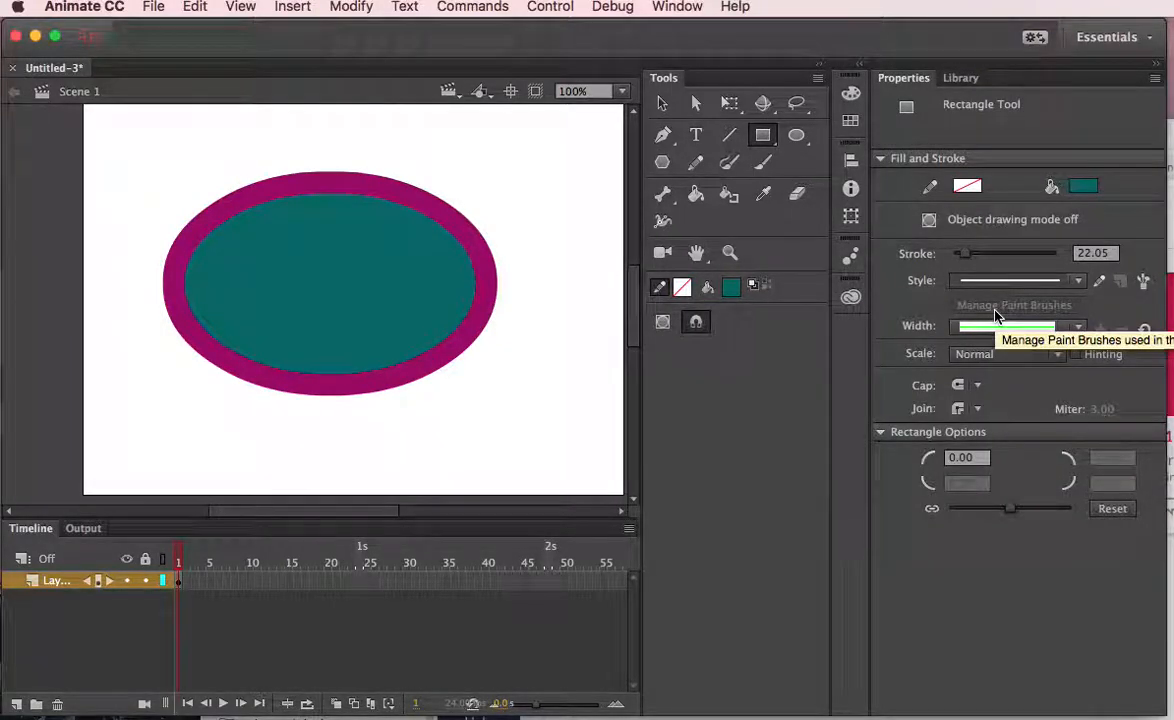
pyautogui.click(731, 288)
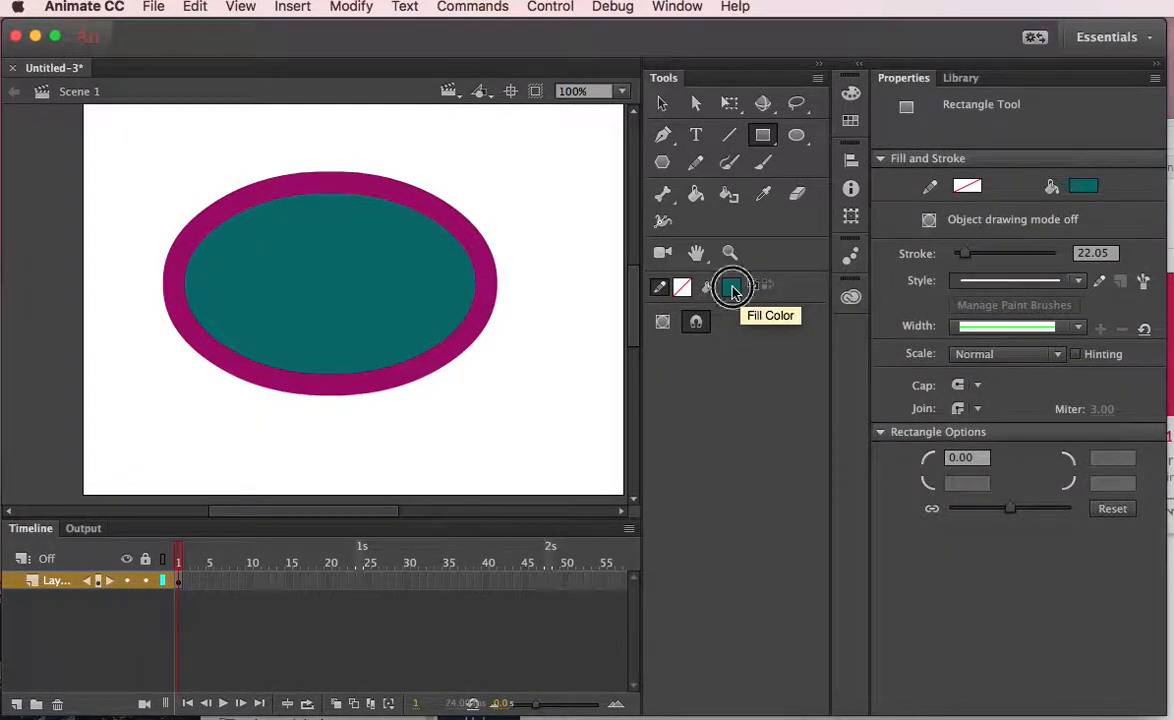
pyautogui.click(849, 421)
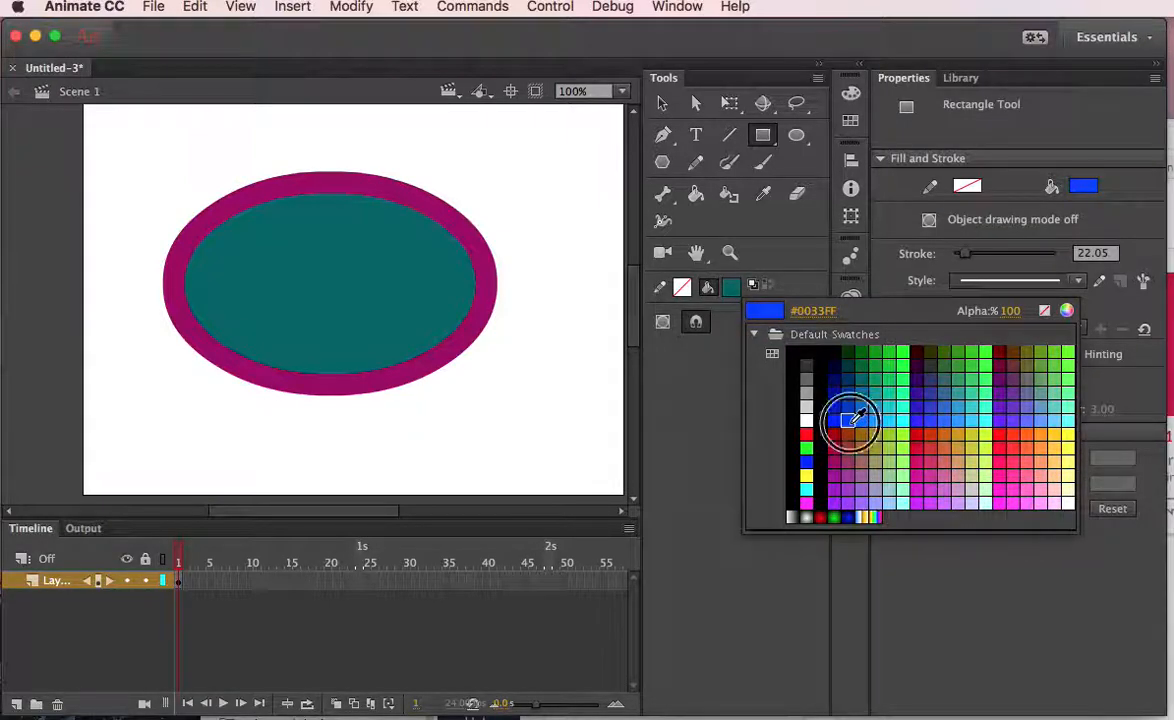
pyautogui.moveTo(469, 378); pyautogui.dragTo(595, 464)
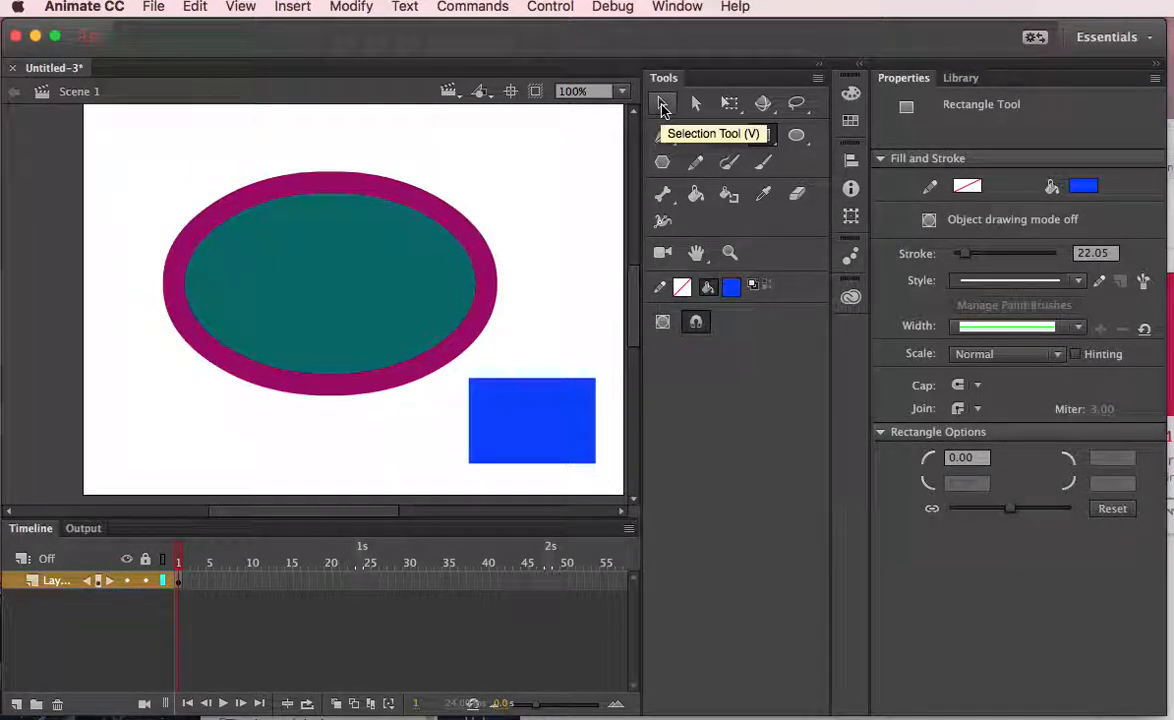
# Recolor the oval's fill dark blue.
pyautogui.click(663, 106)
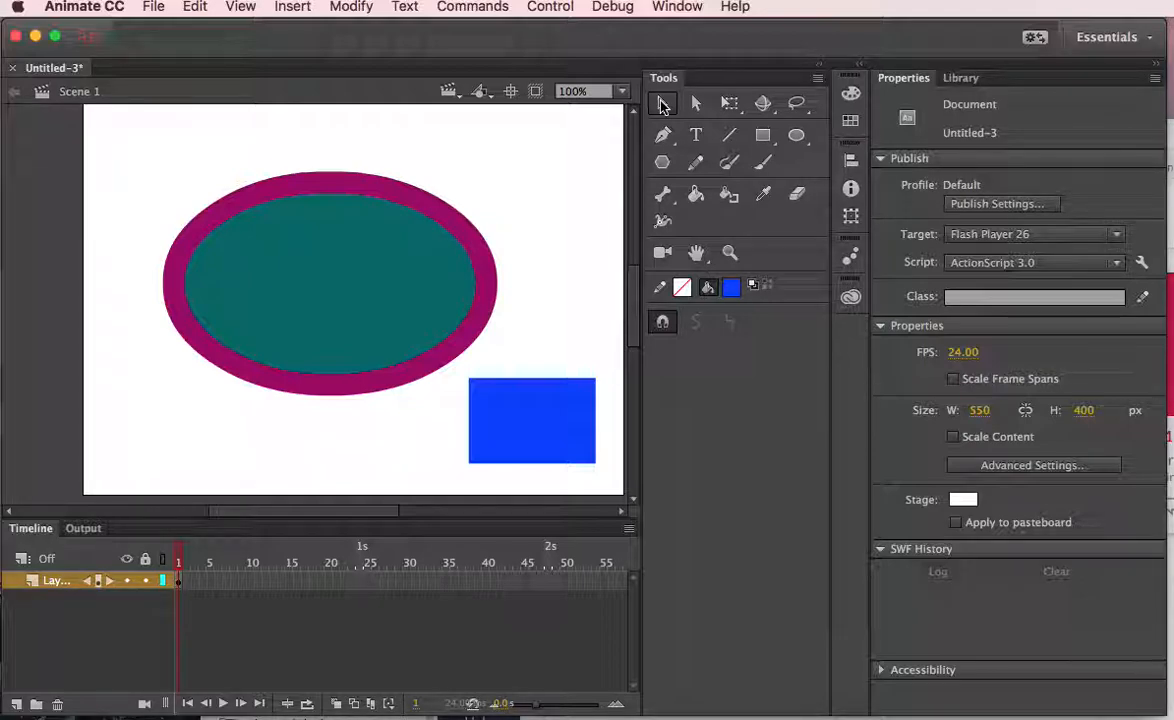
pyautogui.click(350, 271)
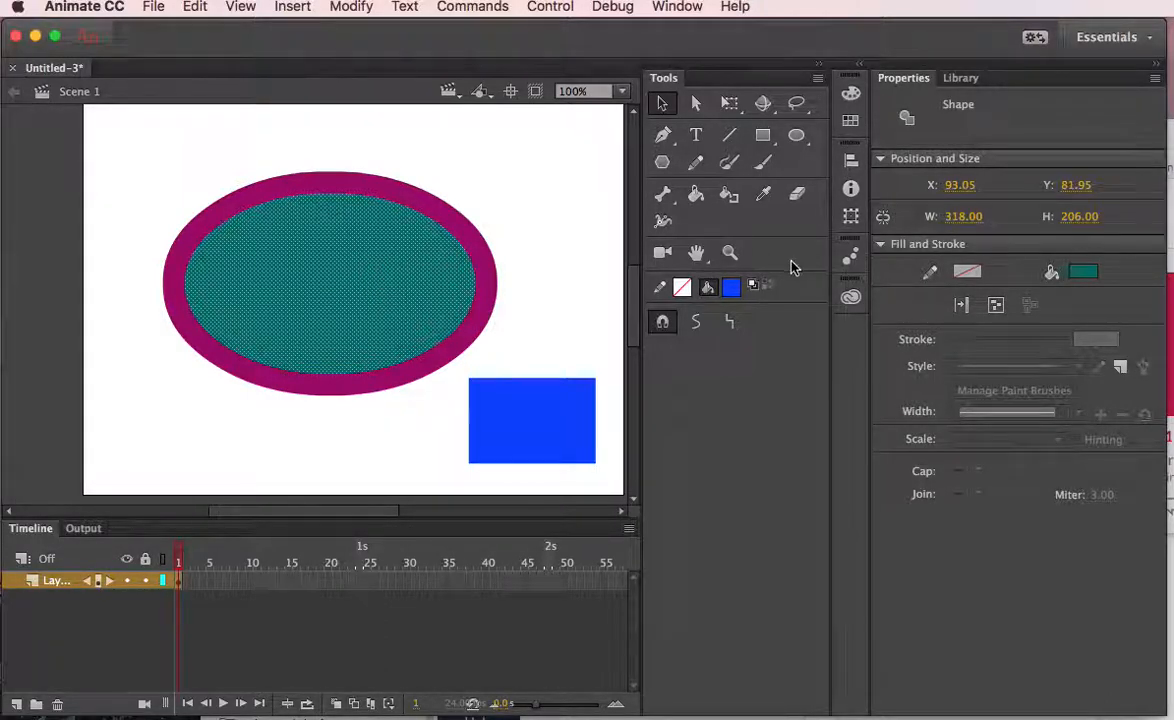
pyautogui.click(1083, 271)
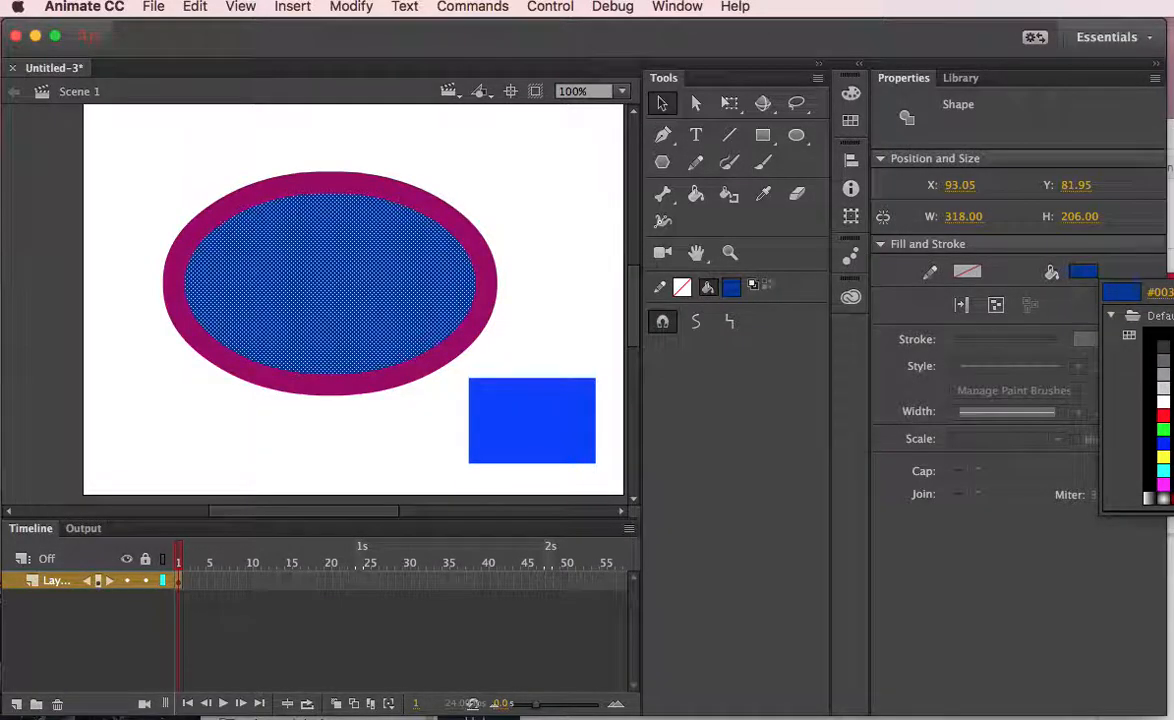
pyautogui.click(1160, 472)
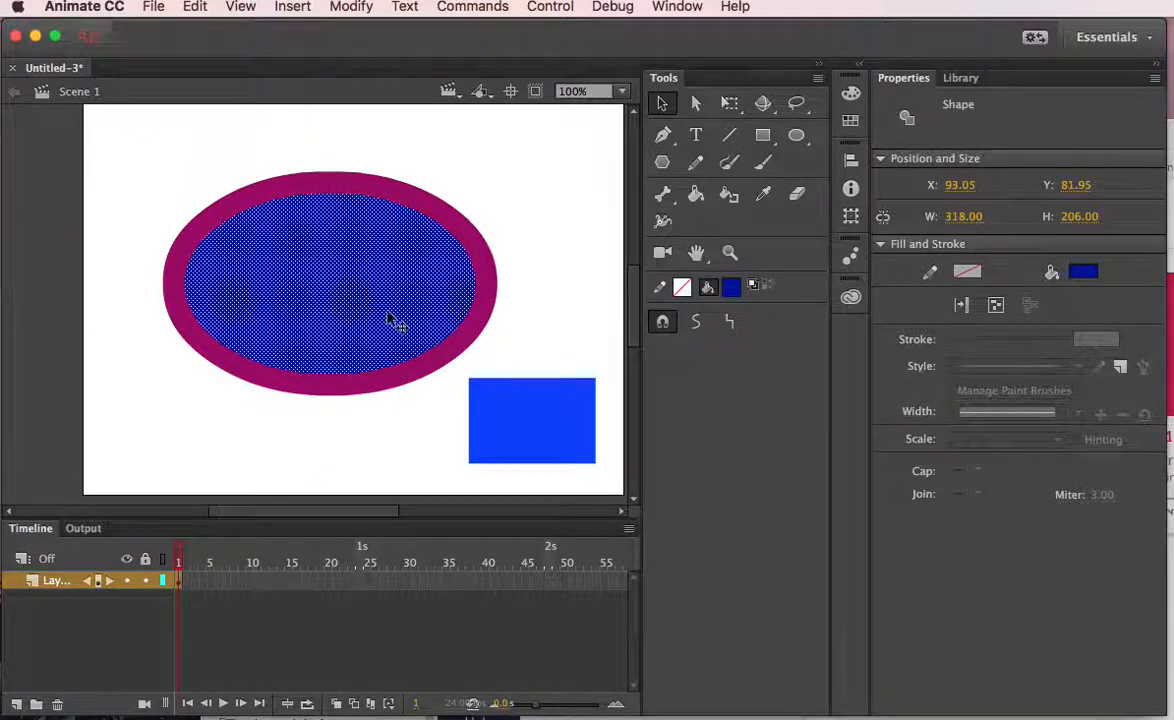
# Shift the oval's fill slightly against its outline and try deleting it, undoing the deletion.
pyautogui.moveTo(373, 286)
pyautogui.mouseDown()
pyautogui.moveTo(284, 199)
pyautogui.moveTo(371, 299)
pyautogui.mouseUp()
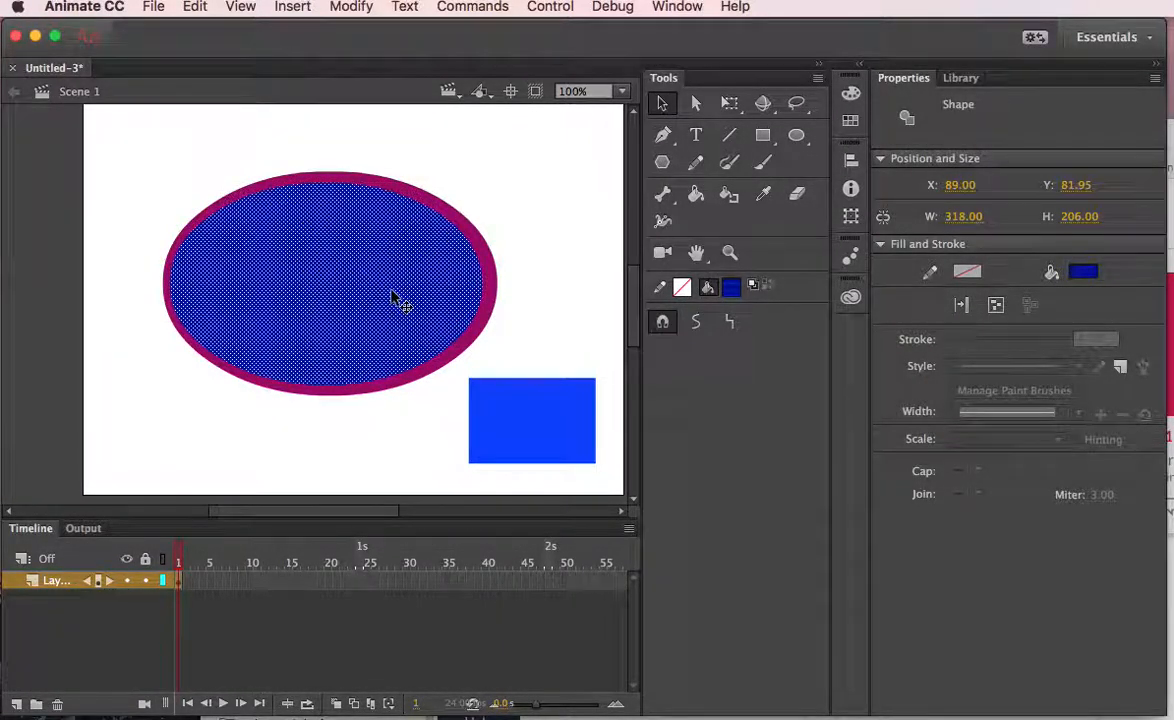
pyautogui.press('Delete')
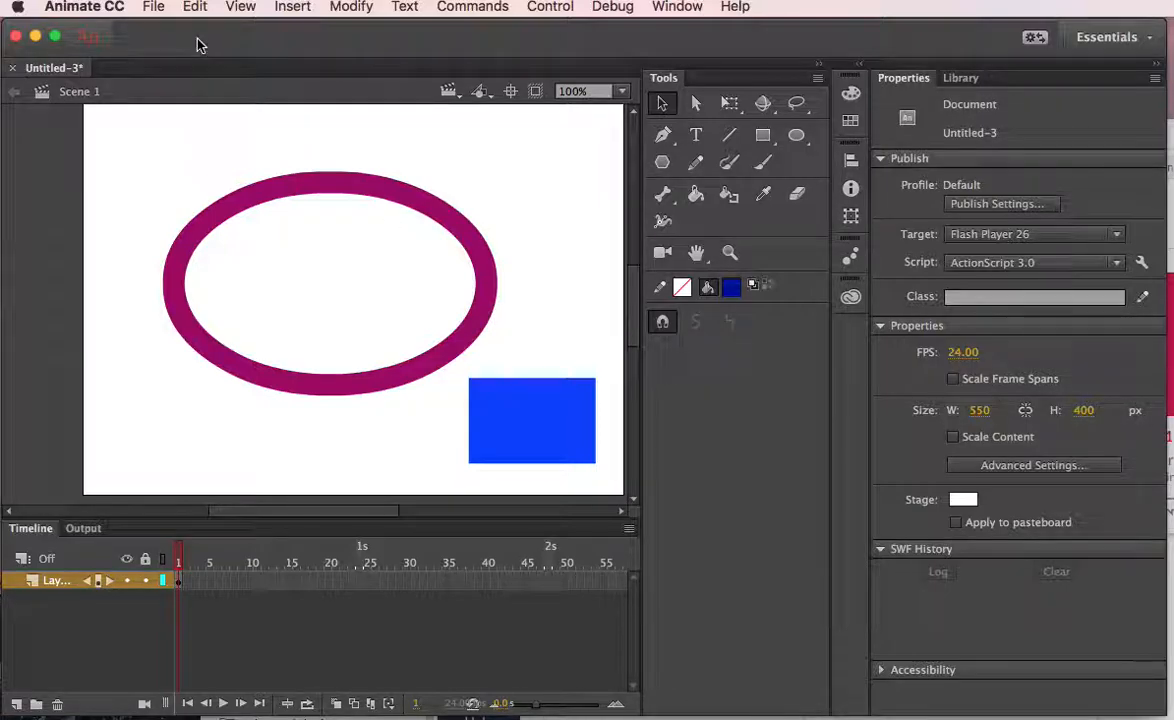
pyautogui.press('super+z')
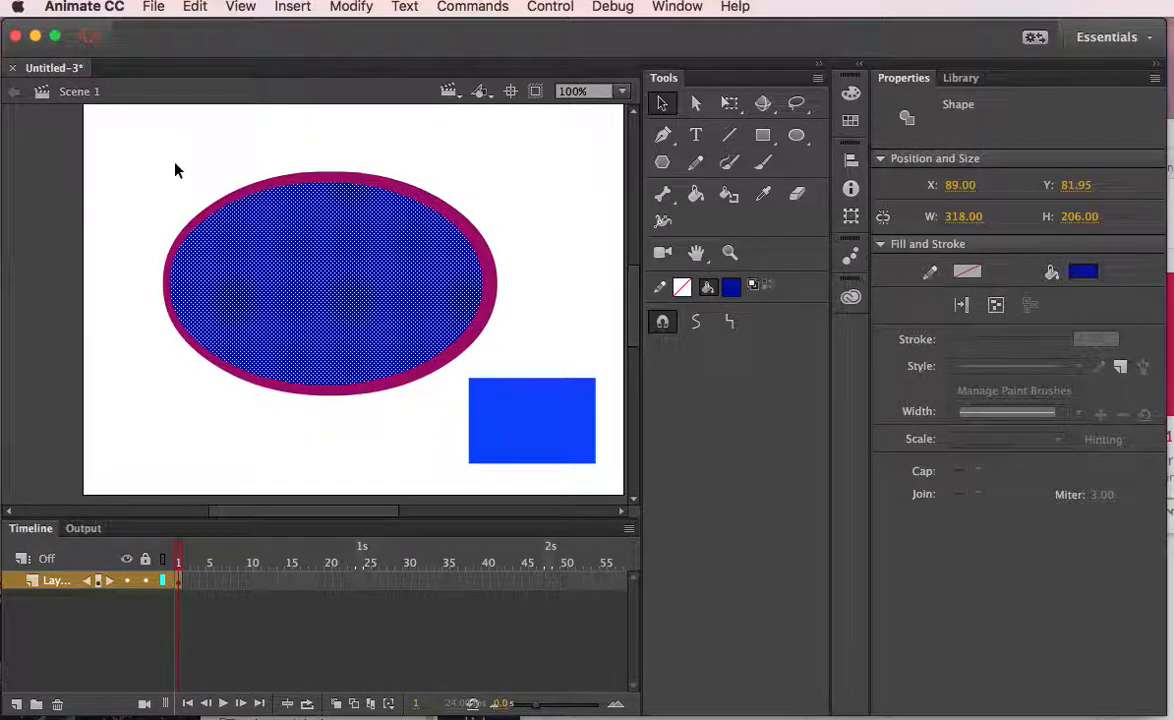
pyautogui.press('super+z')
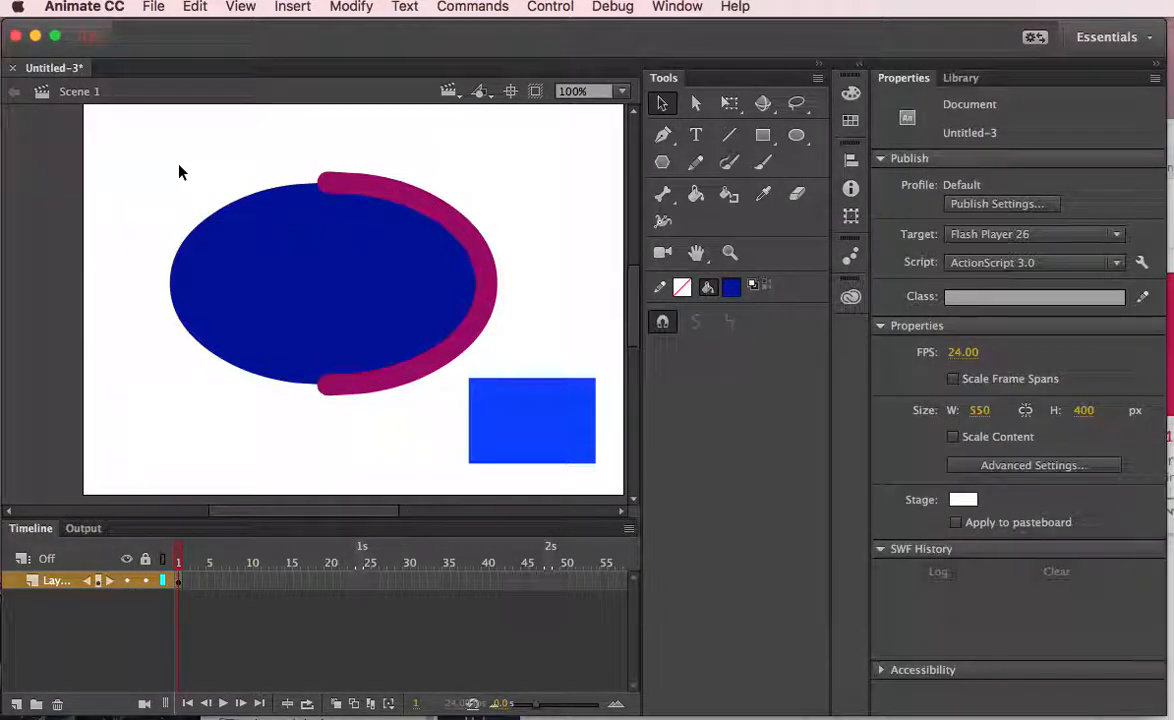
pyautogui.press('super+y')
# Delete the oval's fill and outline portion by portion, along with the blue rectangle.
pyautogui.moveTo(134, 139)
pyautogui.mouseDown()
pyautogui.moveTo(364, 265)
pyautogui.moveTo(447, 388)
pyautogui.mouseUp()
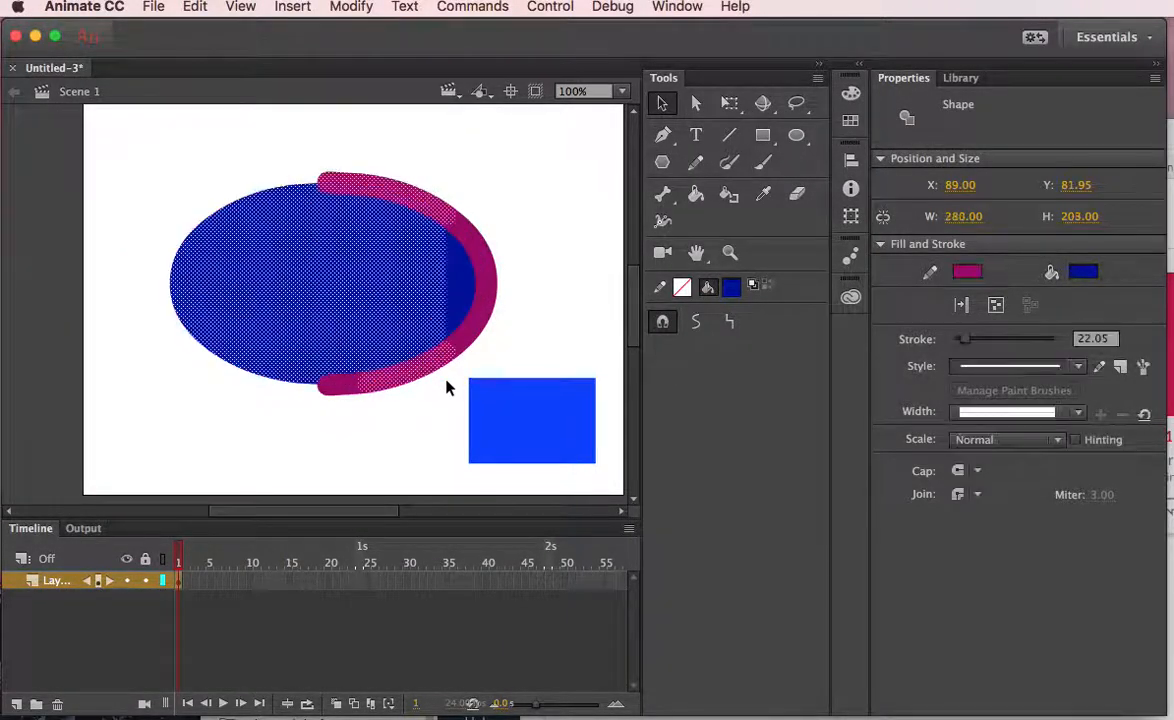
pyautogui.press('Delete')
pyautogui.moveTo(305, 166); pyautogui.dragTo(566, 359)
pyautogui.press('Delete')
pyautogui.moveTo(283, 350); pyautogui.dragTo(383, 411)
pyautogui.press('Delete')
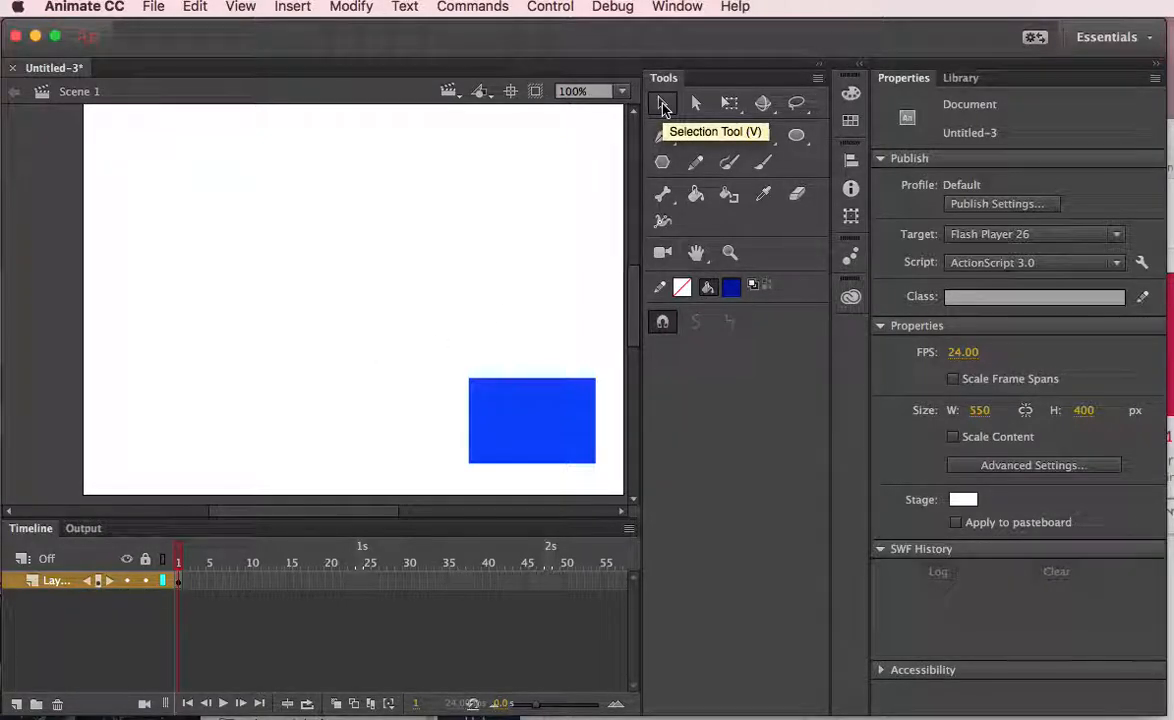
pyautogui.moveTo(437, 340); pyautogui.dragTo(610, 483)
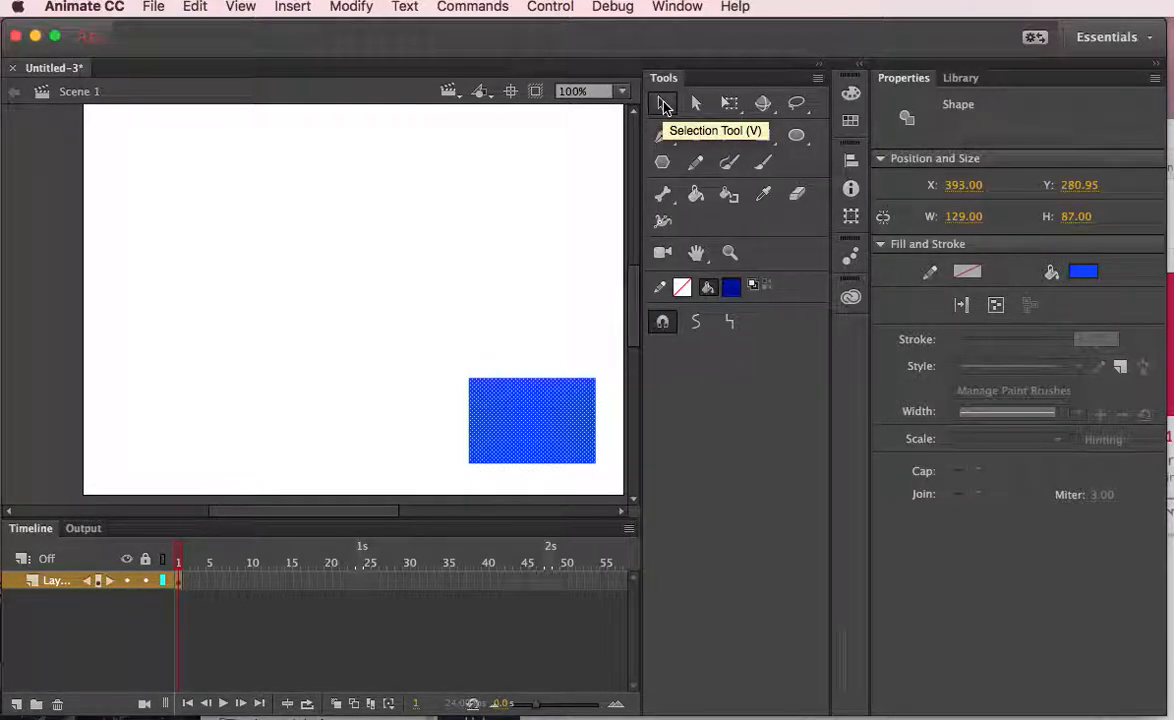
pyautogui.press('Delete')
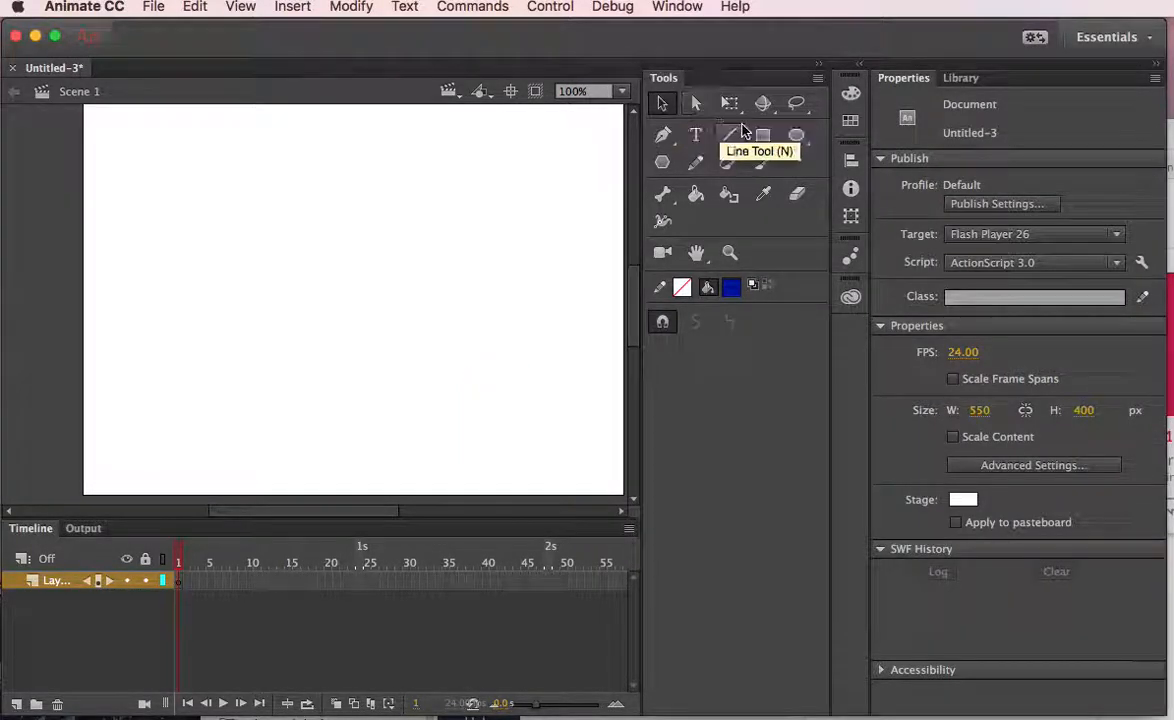
# Draw an oval about 285 by 181 px in the middle of the stage with a dark red stroke and dark blue fill.
pyautogui.click(796, 135)
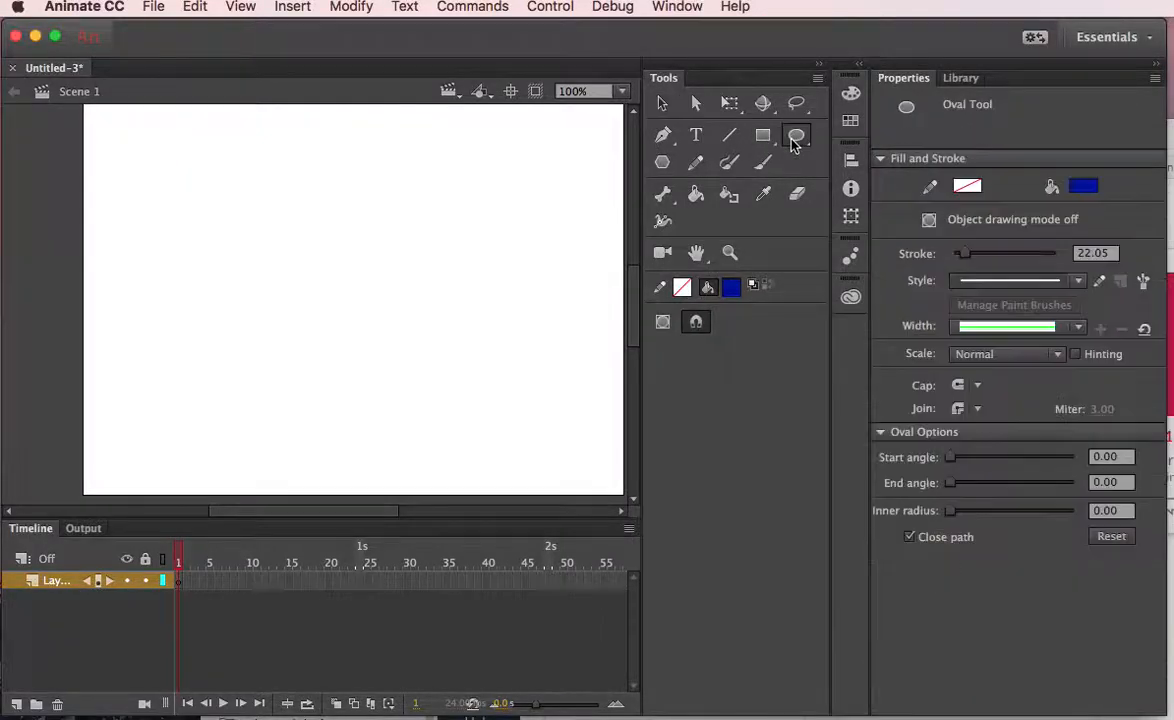
pyautogui.click(967, 185)
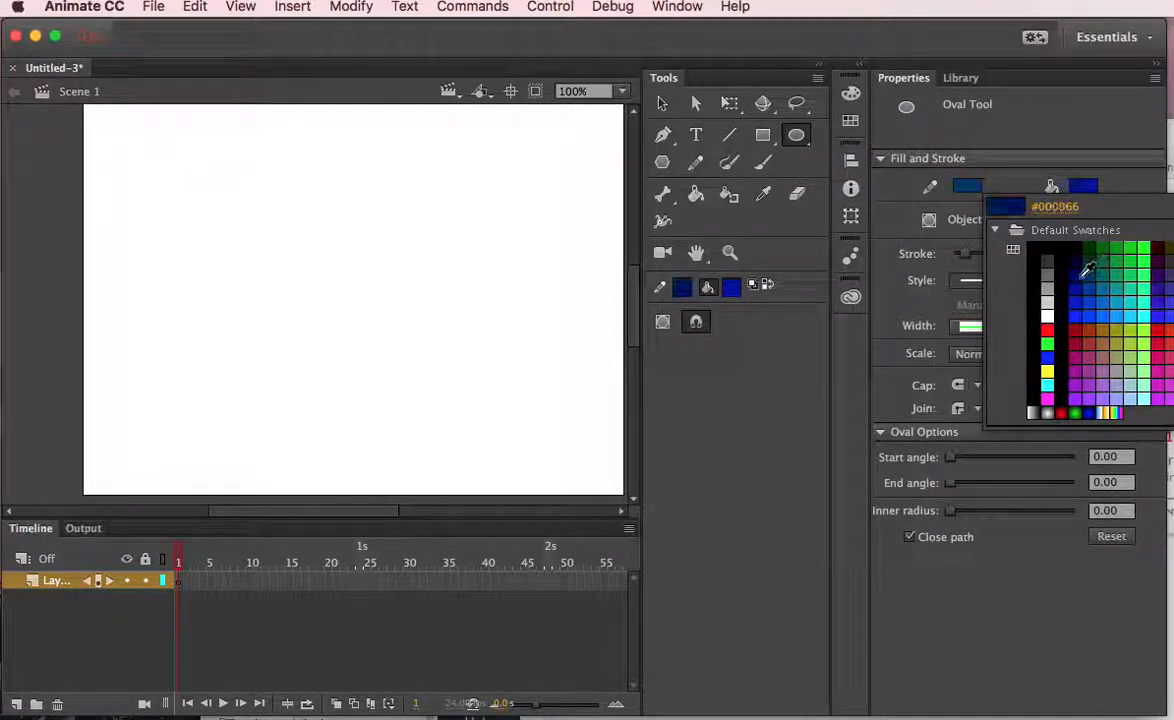
pyautogui.click(1079, 336)
pyautogui.moveTo(223, 201)
pyautogui.mouseDown()
pyautogui.moveTo(280, 252)
pyautogui.moveTo(515, 397)
pyautogui.mouseUp()
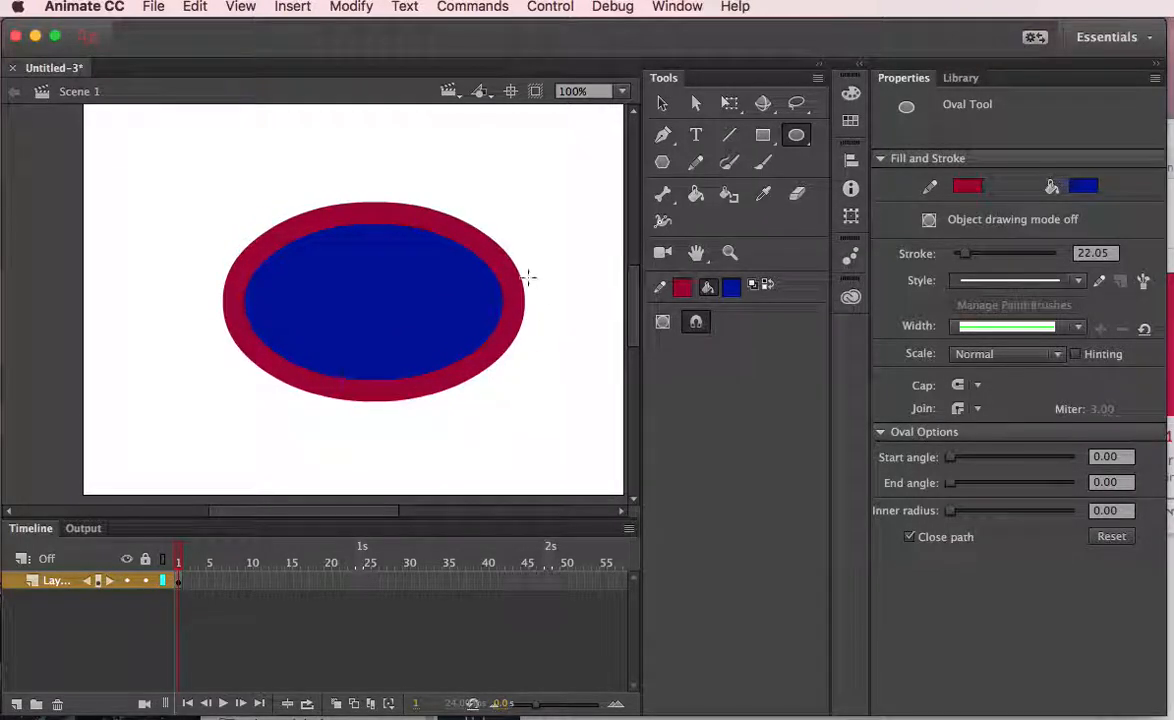
# Select the oval's fill and outline together and move the whole shape toward the stage's upper left.
pyautogui.click(662, 104)
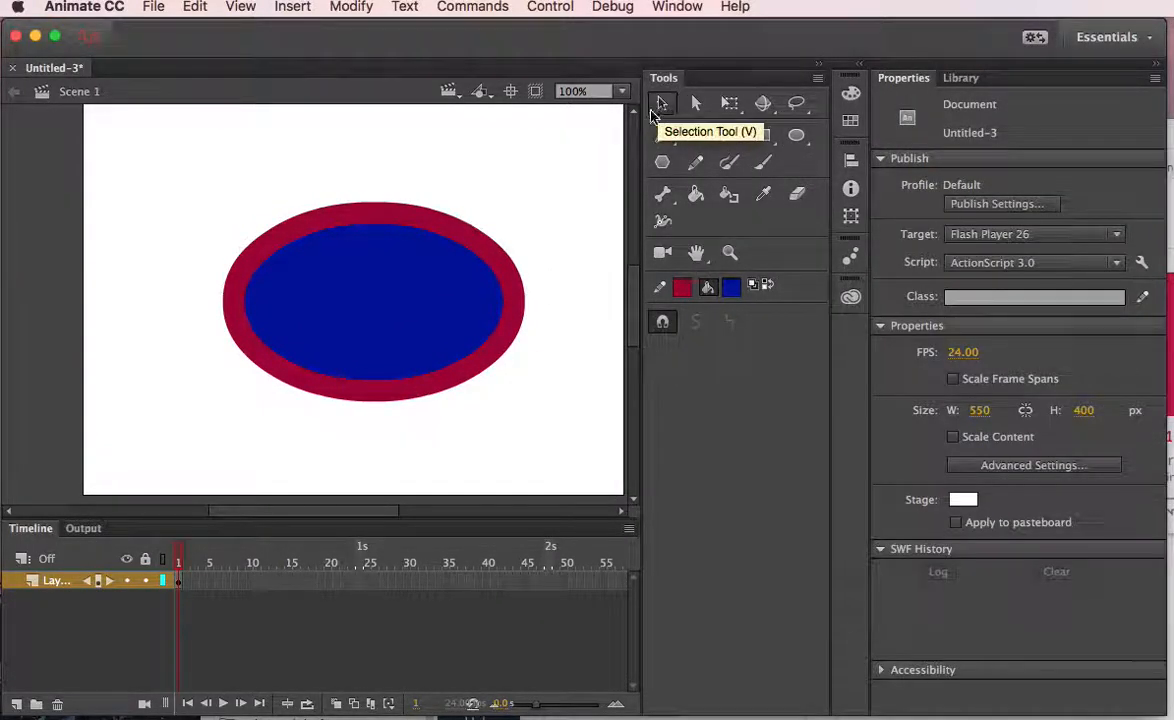
pyautogui.doubleClick(370, 292)
pyautogui.moveTo(370, 292)
pyautogui.mouseDown()
pyautogui.moveTo(234, 229)
pyautogui.moveTo(278, 215)
pyautogui.moveTo(443, 322)
pyautogui.moveTo(314, 236)
pyautogui.moveTo(326, 228)
pyautogui.moveTo(301, 241)
pyautogui.moveTo(313, 237)
pyautogui.mouseUp()
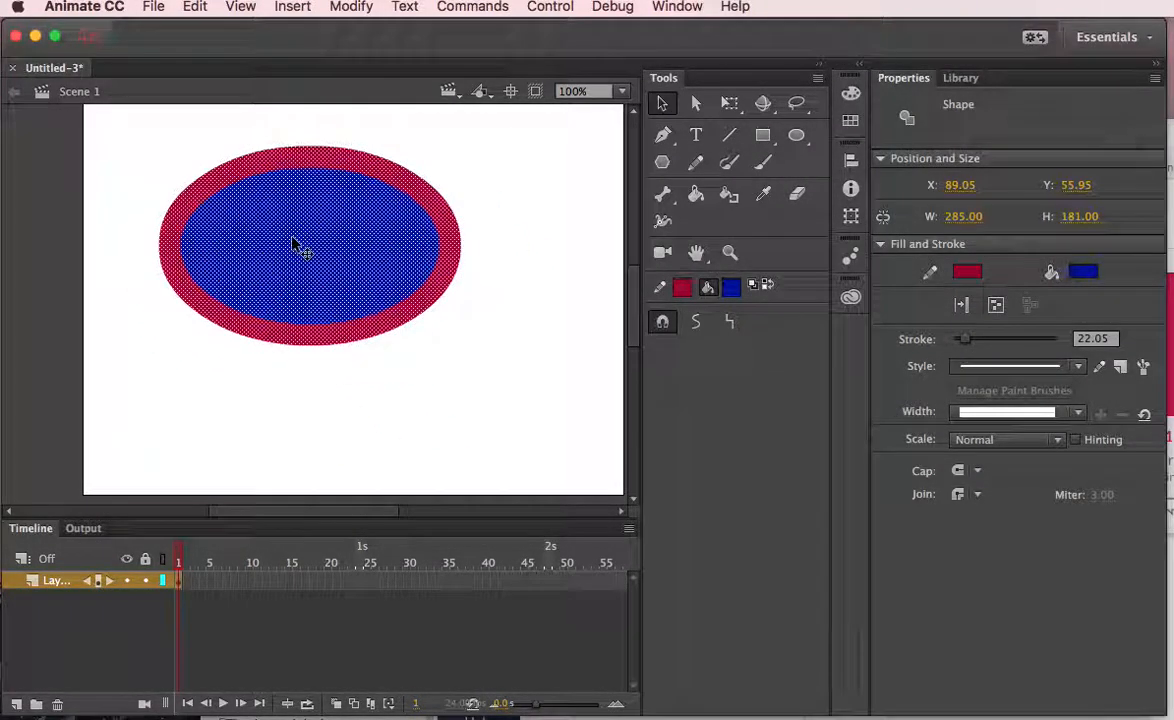
pyautogui.click(500, 208)
# With the Pencil tool, draw a dark red wavy line below the oval and a teal zigzag to its right.
pyautogui.click(697, 167)
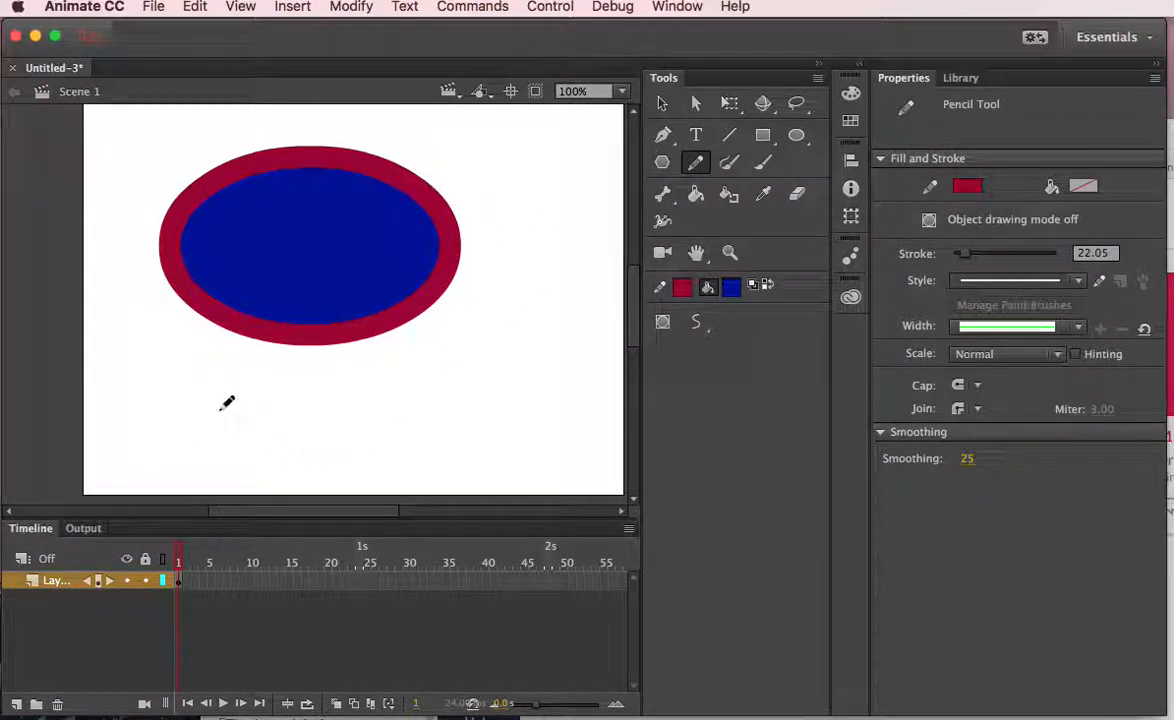
pyautogui.moveTo(152, 414)
pyautogui.mouseDown()
pyautogui.moveTo(236, 417)
pyautogui.moveTo(320, 439)
pyautogui.moveTo(405, 430)
pyautogui.moveTo(490, 445)
pyautogui.mouseUp()
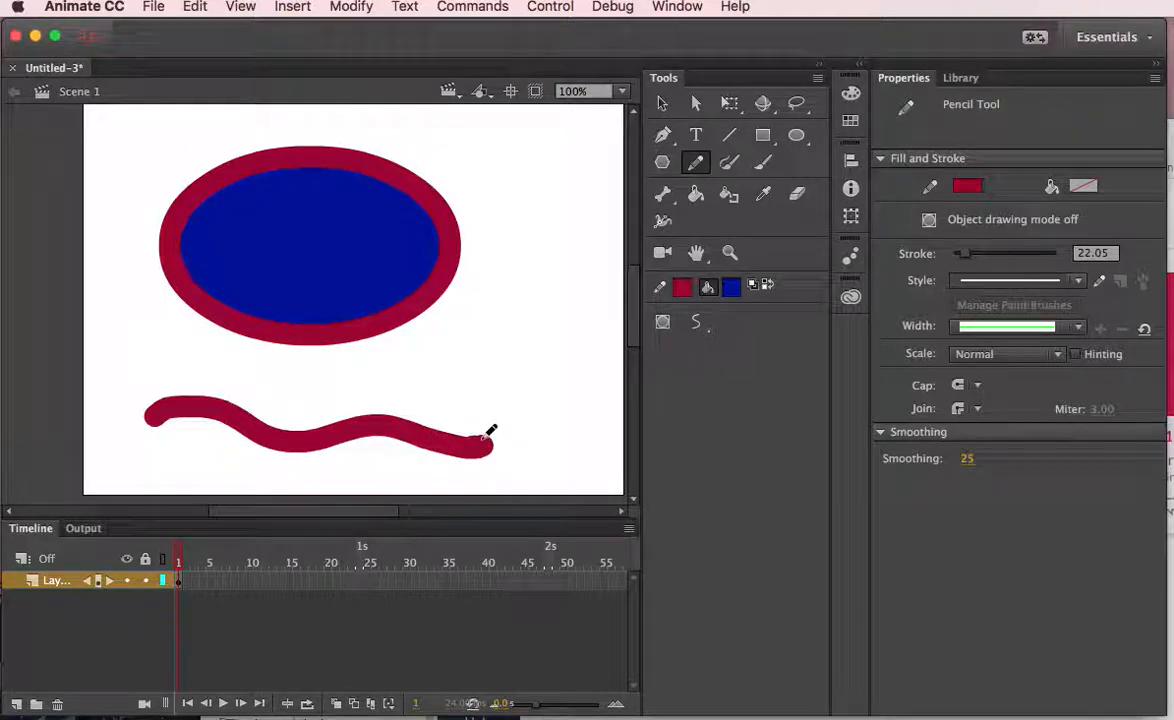
pyautogui.click(967, 189)
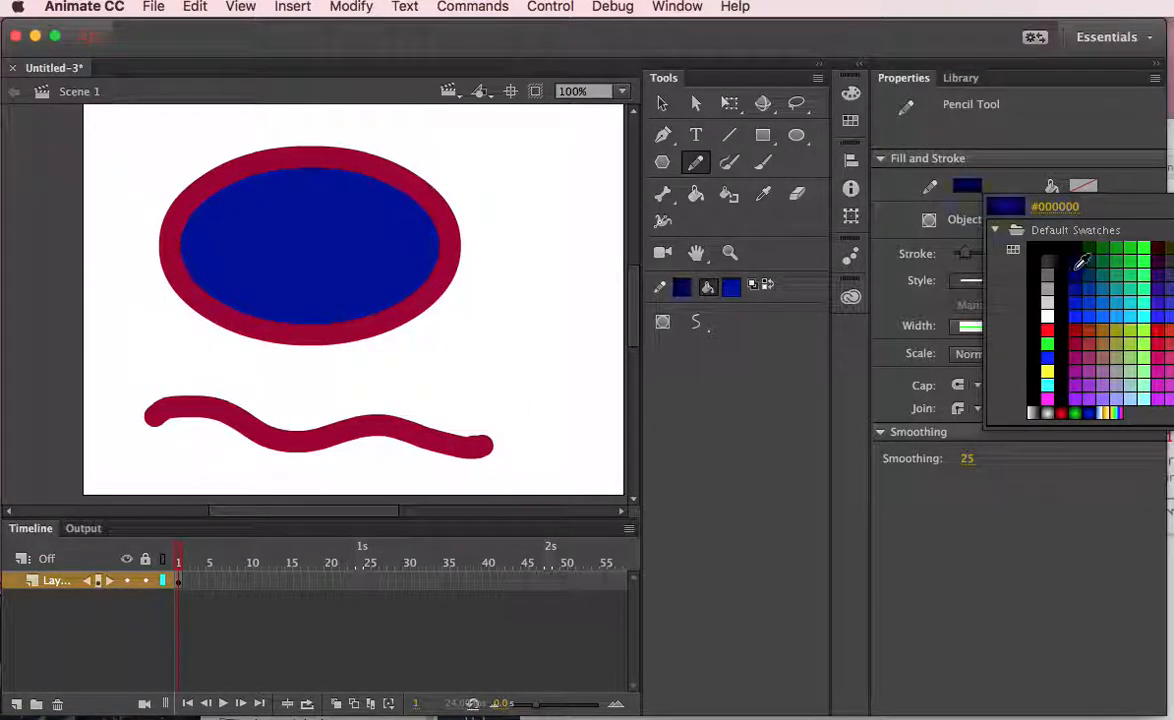
pyautogui.click(1119, 262)
pyautogui.moveTo(506, 167)
pyautogui.mouseDown()
pyautogui.moveTo(550, 211)
pyautogui.moveTo(535, 305)
pyautogui.mouseUp()
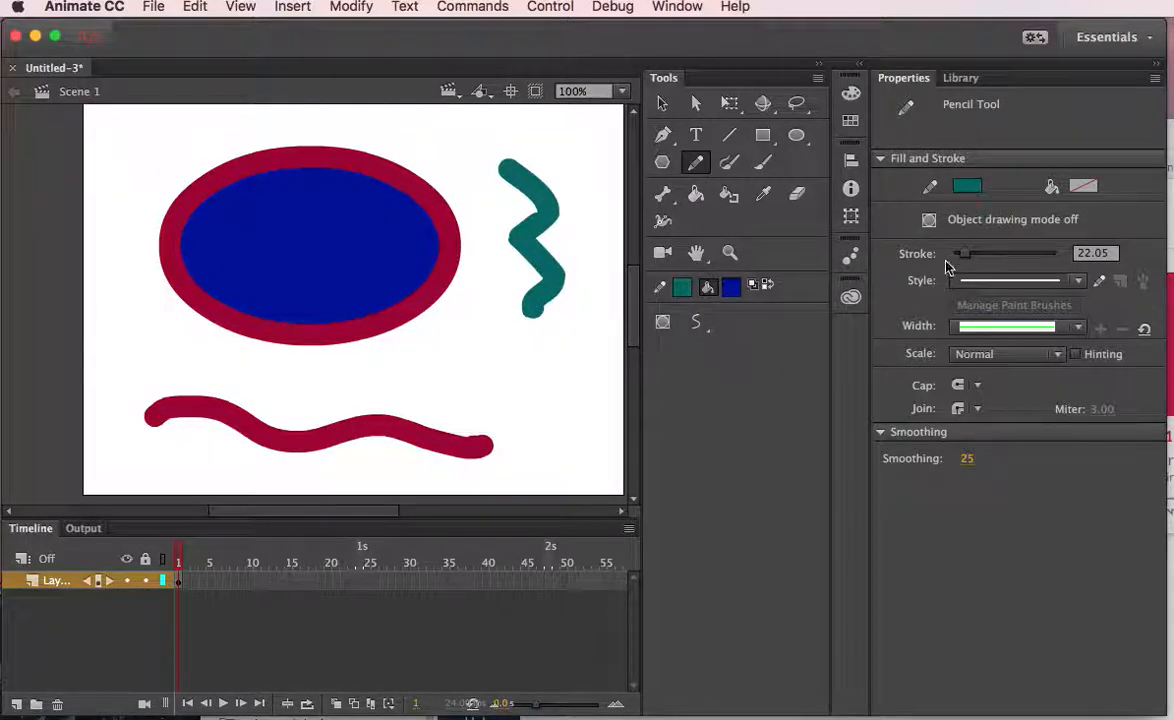
# Pencil a teal squiggle above the oval with stroke size 15.30 and a stepped line below its lower right in Straighten mode.
pyautogui.moveTo(964, 253); pyautogui.dragTo(960, 253)
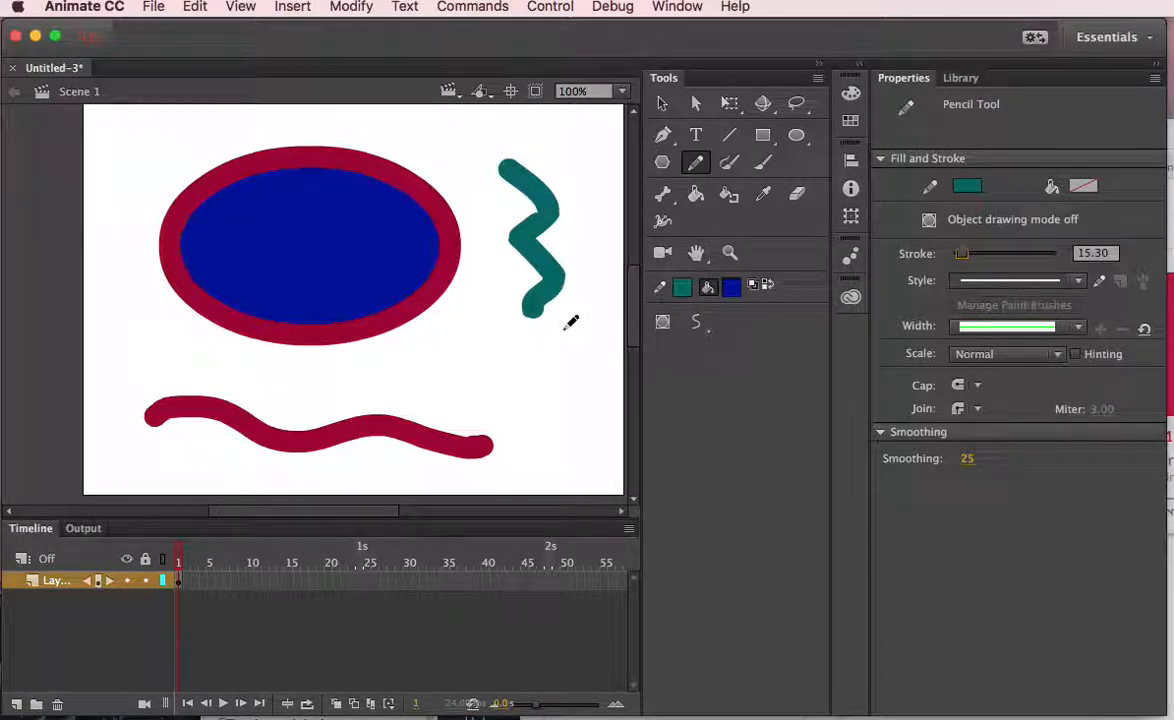
pyautogui.moveTo(356, 126); pyautogui.dragTo(442, 156)
pyautogui.click(696, 322)
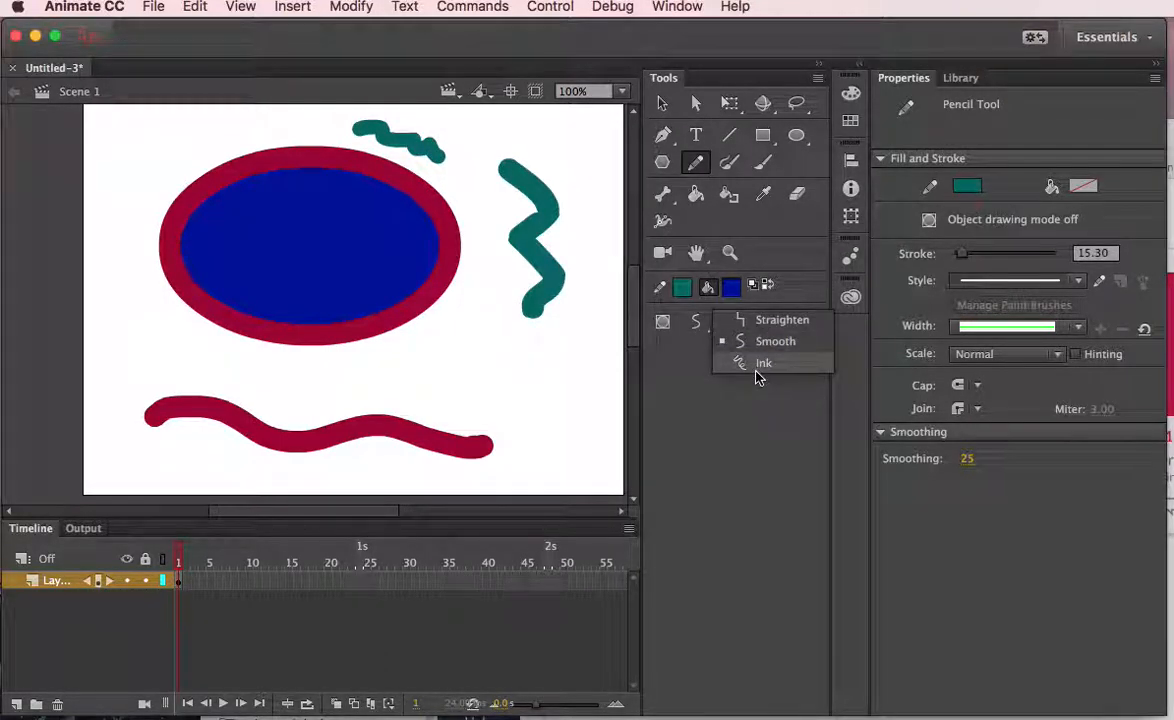
pyautogui.click(757, 320)
pyautogui.moveTo(434, 358)
pyautogui.mouseDown()
pyautogui.moveTo(481, 359)
pyautogui.moveTo(479, 375)
pyautogui.moveTo(522, 389)
pyautogui.moveTo(551, 347)
pyautogui.moveTo(567, 361)
pyautogui.moveTo(587, 330)
pyautogui.mouseUp()
# Draw a flowing teal pencil line across the oval from its upper left to its lower right in Smooth mode.
pyautogui.click(700, 323)
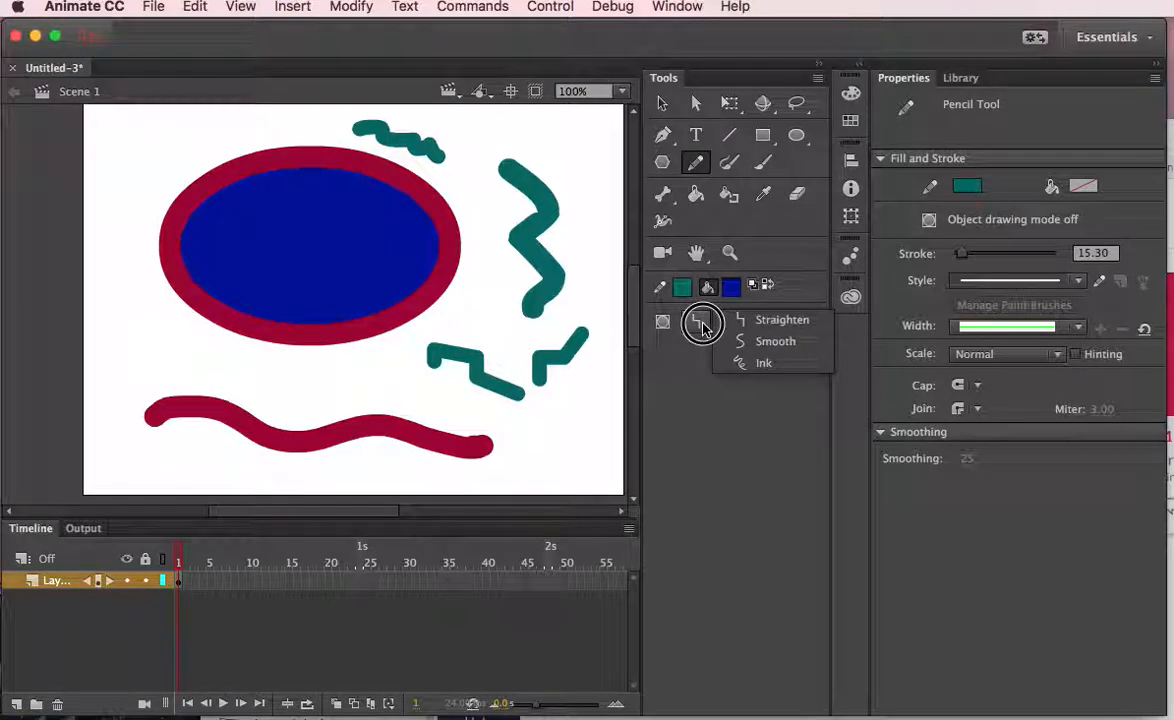
pyautogui.click(773, 341)
pyautogui.moveTo(120, 178)
pyautogui.mouseDown()
pyautogui.moveTo(162, 152)
pyautogui.moveTo(192, 178)
pyautogui.moveTo(178, 212)
pyautogui.moveTo(232, 233)
pyautogui.moveTo(337, 224)
pyautogui.moveTo(443, 288)
pyautogui.mouseUp()
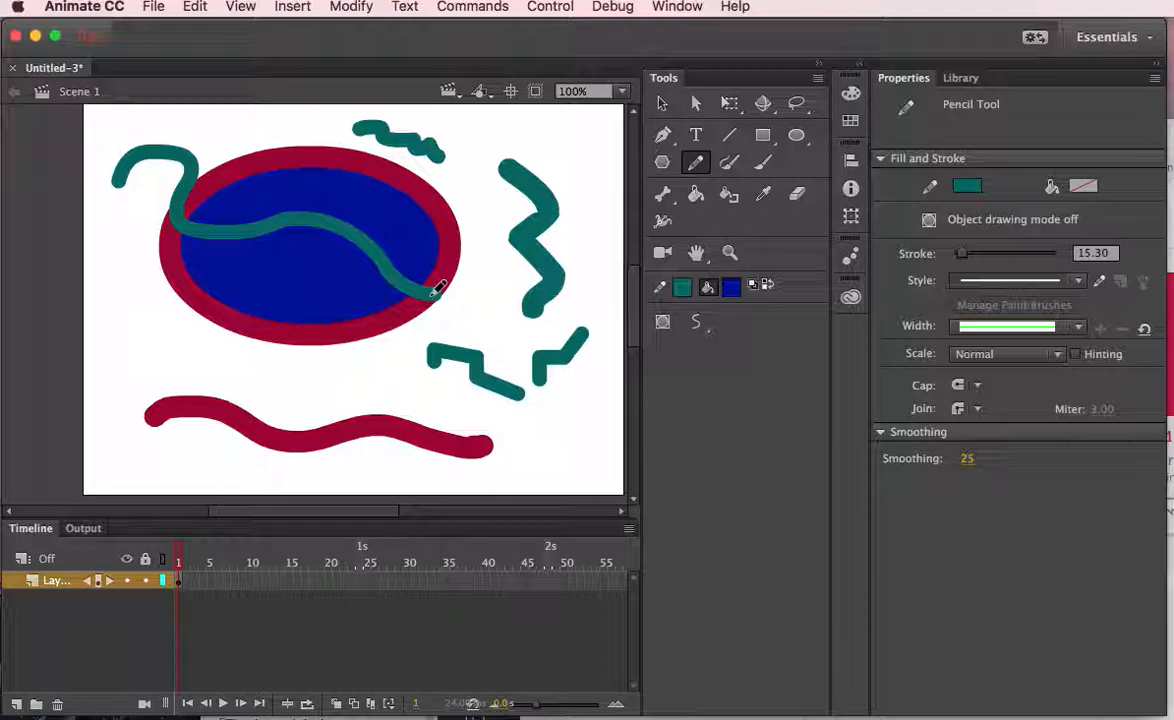
# Select everything drawn on the stage and delete it.
pyautogui.click(661, 103)
pyautogui.moveTo(93, 108)
pyautogui.mouseDown()
pyautogui.moveTo(251, 210)
pyautogui.moveTo(406, 388)
pyautogui.moveTo(558, 470)
pyautogui.moveTo(600, 477)
pyautogui.mouseUp()
pyautogui.press('Delete')
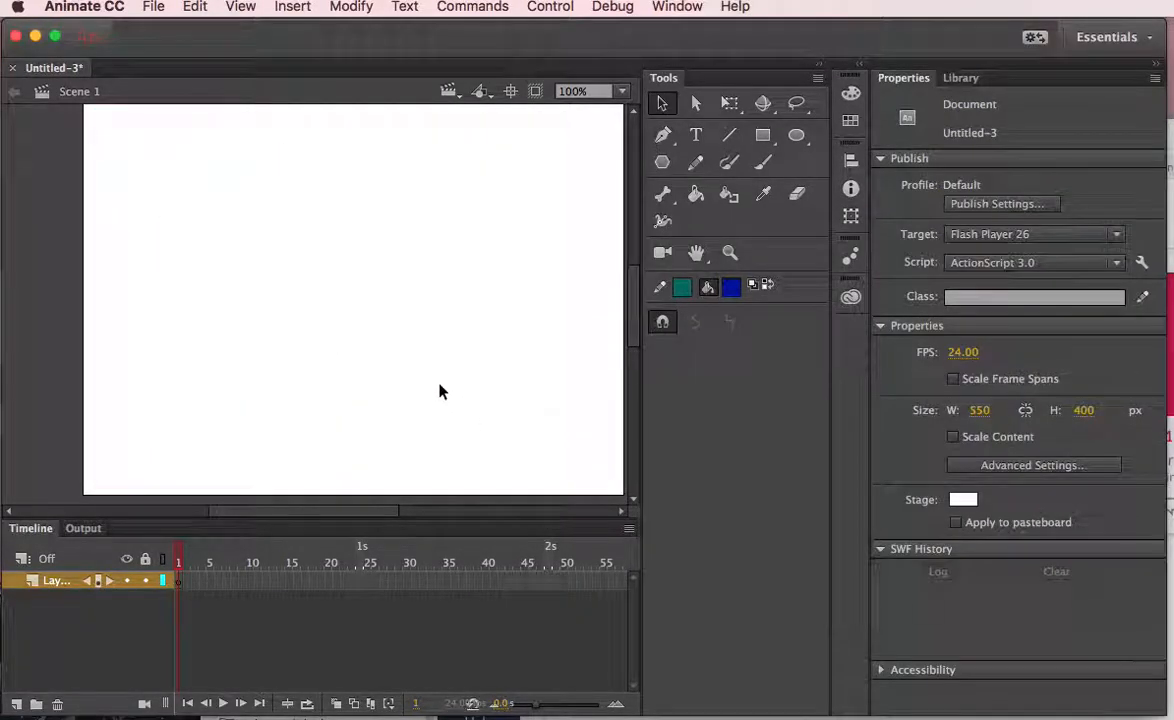
# Paint two thin dark blue wavy lines with the Brush tool, the upper with a round tip and the lower with a square tip.
pyautogui.click(762, 166)
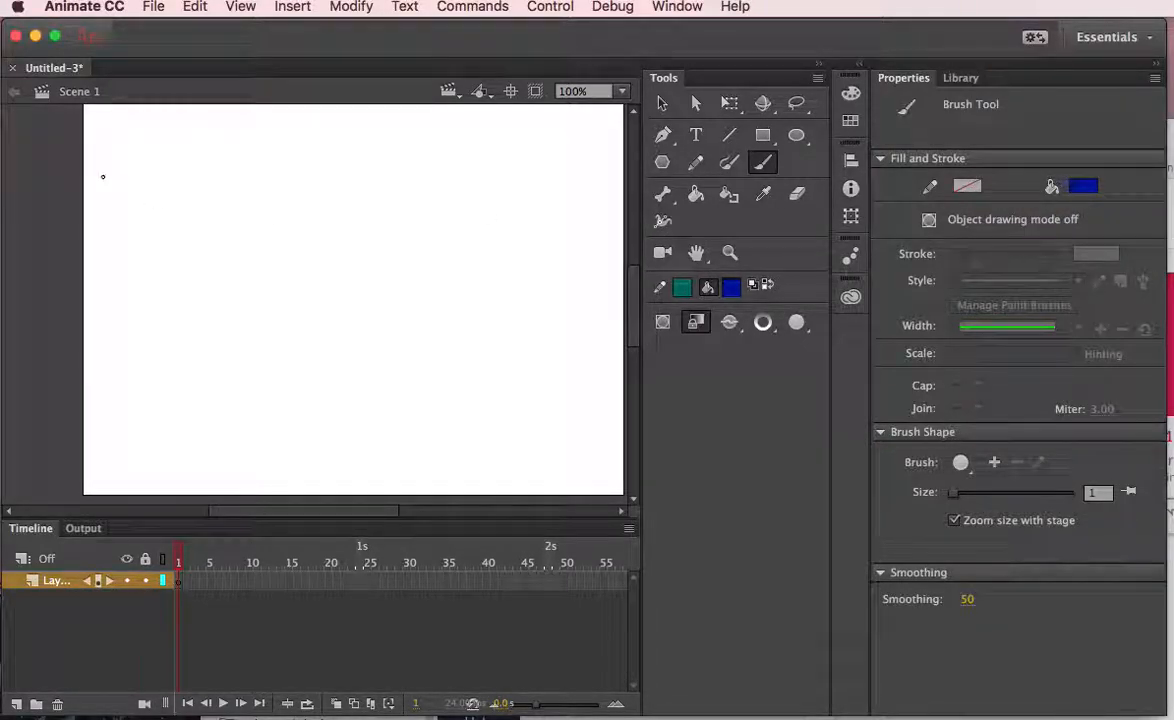
pyautogui.moveTo(116, 193)
pyautogui.mouseDown()
pyautogui.moveTo(134, 159)
pyautogui.moveTo(214, 178)
pyautogui.moveTo(227, 264)
pyautogui.moveTo(314, 233)
pyautogui.moveTo(375, 184)
pyautogui.moveTo(425, 287)
pyautogui.mouseUp()
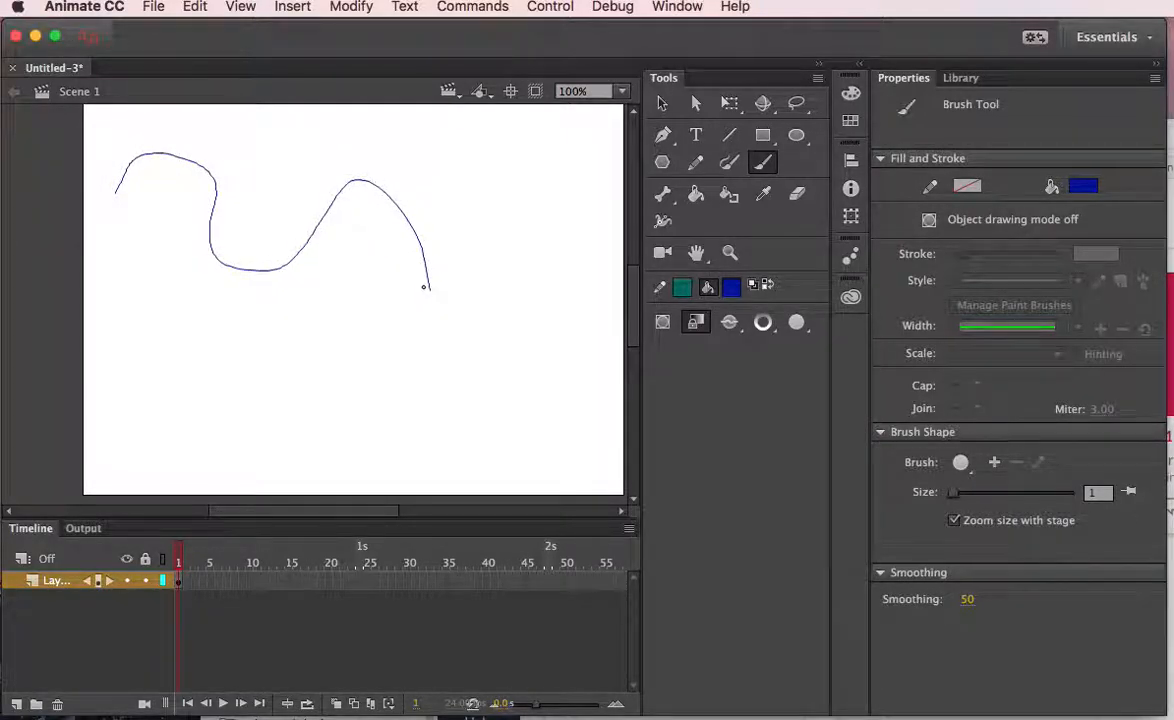
pyautogui.click(797, 321)
pyautogui.click(831, 386)
pyautogui.moveTo(174, 357)
pyautogui.mouseDown()
pyautogui.moveTo(204, 325)
pyautogui.moveTo(330, 396)
pyautogui.moveTo(519, 372)
pyautogui.mouseUp()
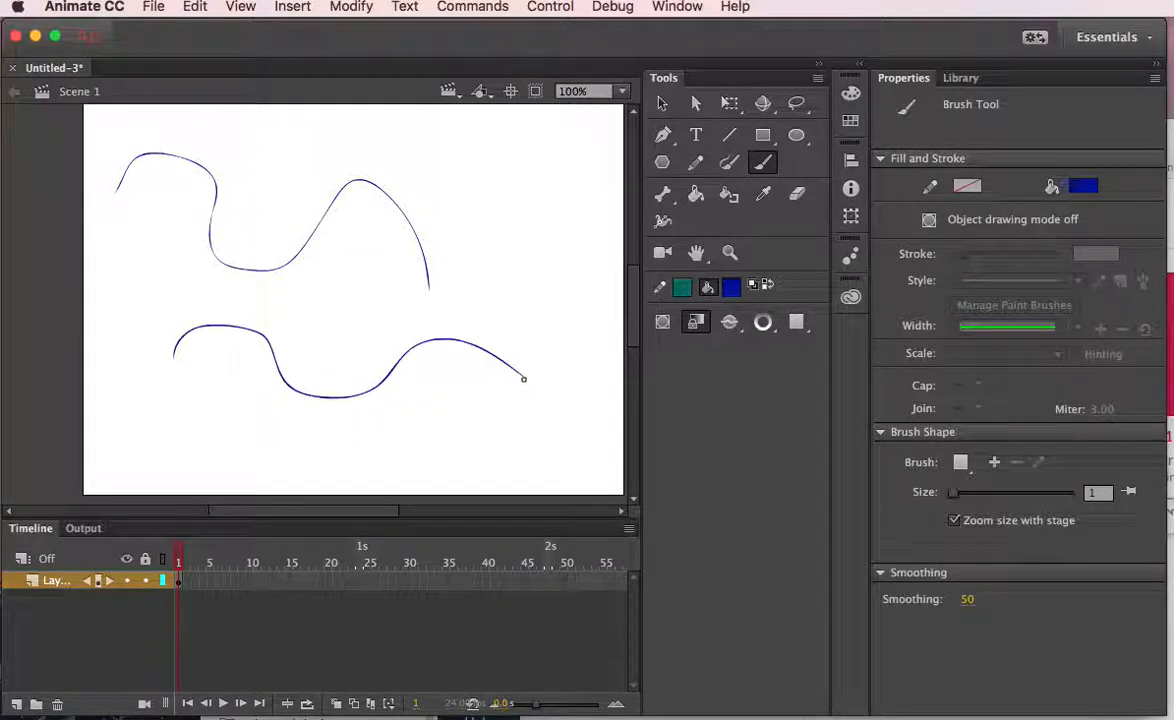
# Choose a larger brush size and paint a thick dark blue zigzag down the right part of the stage.
pyautogui.click(765, 322)
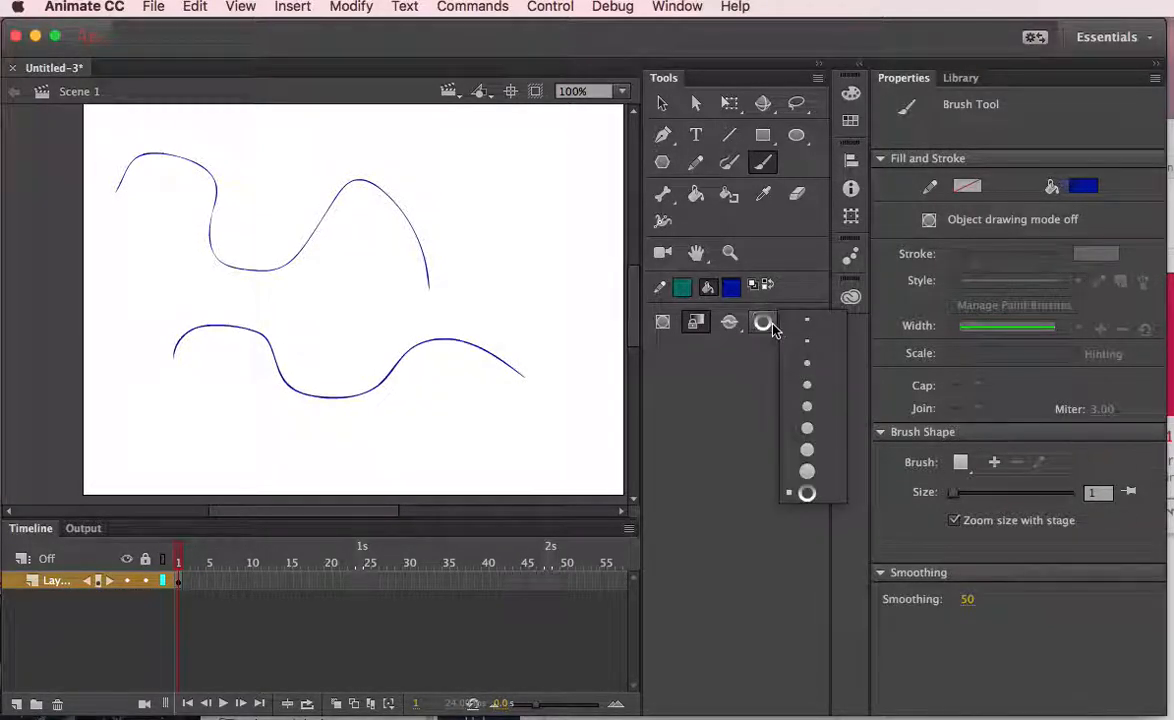
pyautogui.click(806, 430)
pyautogui.moveTo(505, 185)
pyautogui.mouseDown()
pyautogui.moveTo(541, 227)
pyautogui.moveTo(520, 248)
pyautogui.moveTo(553, 279)
pyautogui.moveTo(535, 300)
pyautogui.moveTo(579, 396)
pyautogui.moveTo(546, 410)
pyautogui.moveTo(572, 442)
pyautogui.mouseUp()
# Erase the upper half of the thick zigzag with the Eraser's round tip.
pyautogui.click(693, 164)
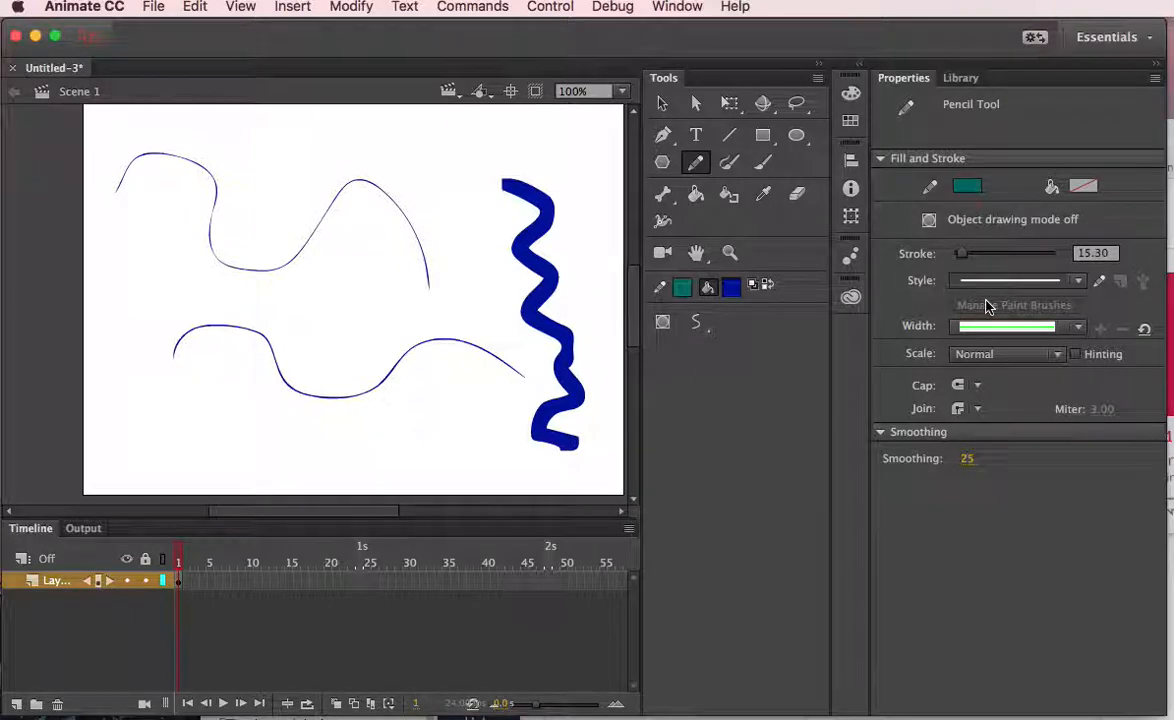
pyautogui.click(797, 197)
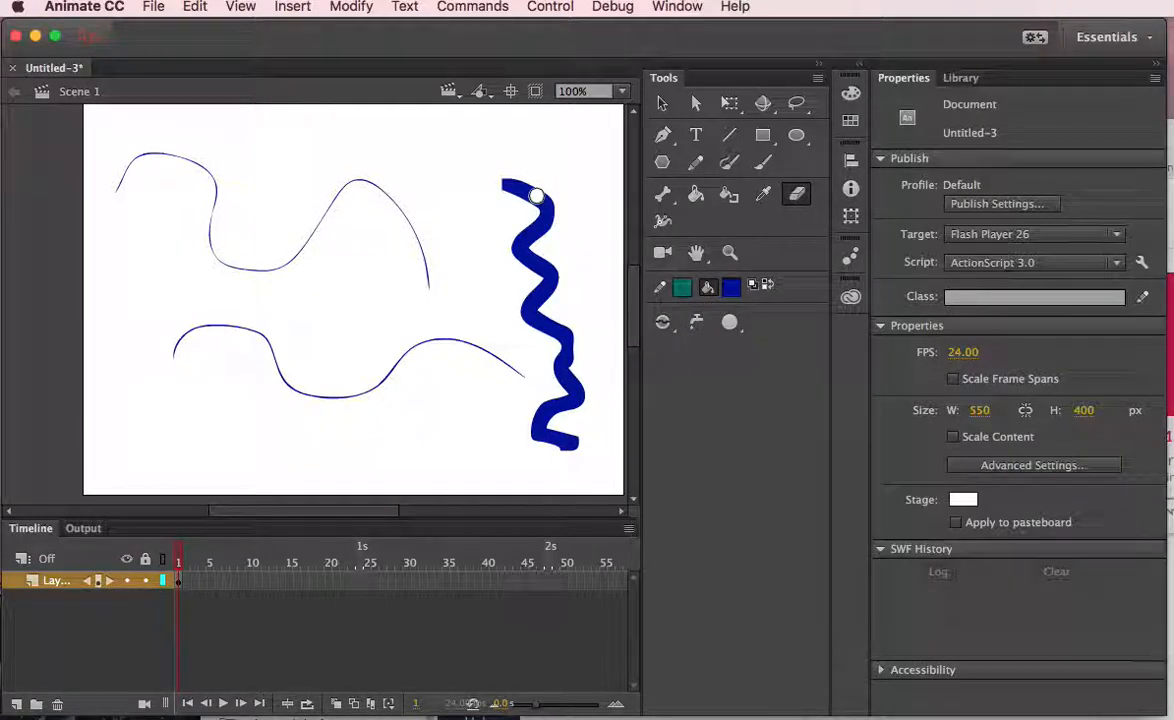
pyautogui.moveTo(524, 191)
pyautogui.mouseDown()
pyautogui.moveTo(547, 242)
pyautogui.moveTo(525, 269)
pyautogui.moveTo(519, 307)
pyautogui.moveTo(577, 254)
pyautogui.moveTo(520, 175)
pyautogui.moveTo(530, 245)
pyautogui.moveTo(519, 186)
pyautogui.moveTo(510, 224)
pyautogui.mouseUp()
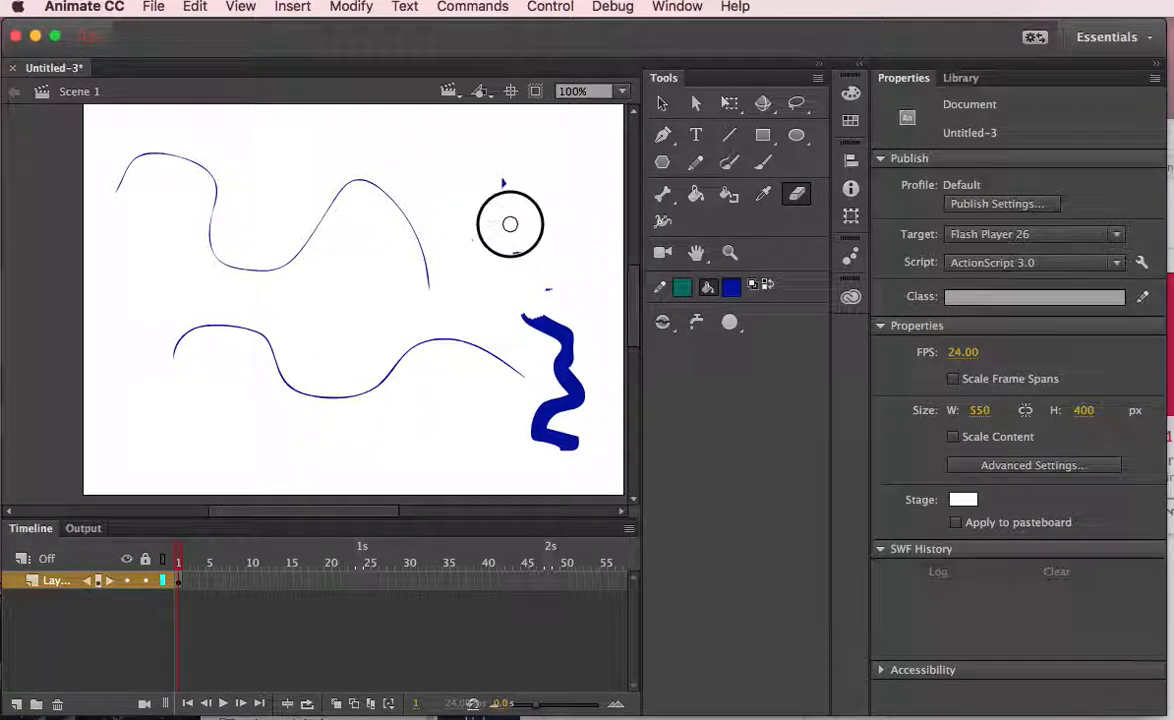
# Switch the Eraser to its largest square tip and erase the remaining zigzag and parts of the upper wavy line.
pyautogui.click(729, 321)
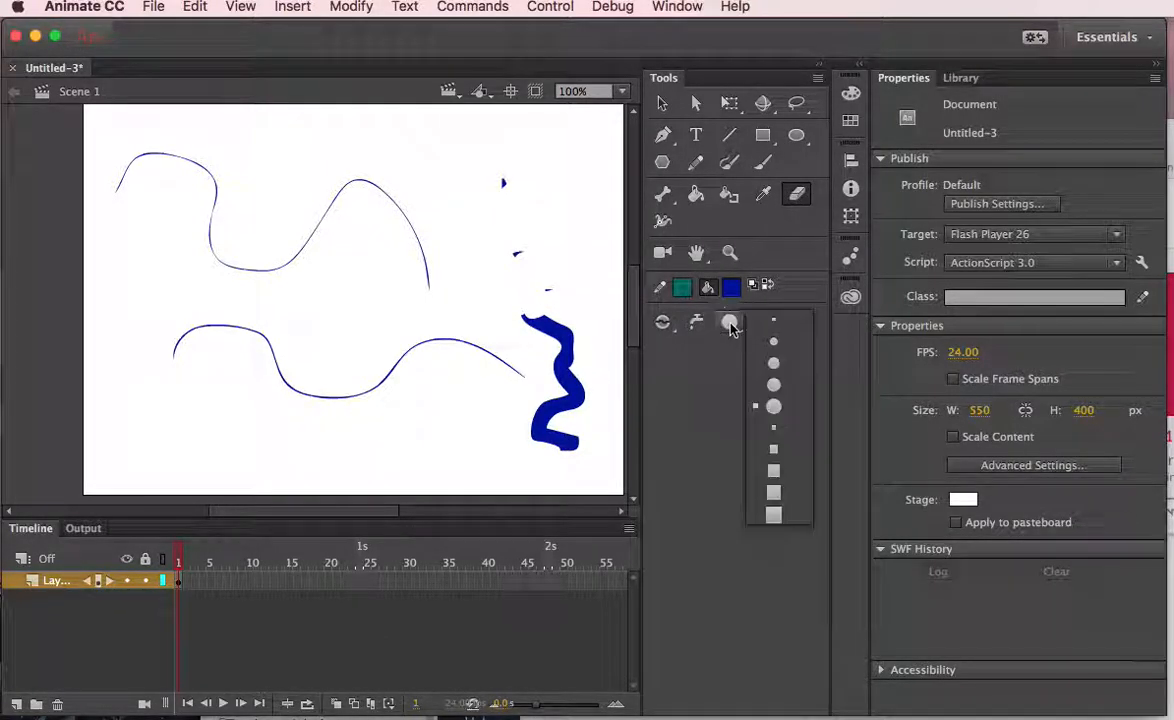
pyautogui.click(773, 516)
pyautogui.moveTo(510, 305)
pyautogui.mouseDown()
pyautogui.moveTo(579, 470)
pyautogui.moveTo(536, 433)
pyautogui.moveTo(564, 378)
pyautogui.moveTo(532, 297)
pyautogui.moveTo(574, 438)
pyautogui.moveTo(545, 419)
pyautogui.moveTo(569, 340)
pyautogui.moveTo(519, 237)
pyautogui.moveTo(504, 261)
pyautogui.moveTo(549, 294)
pyautogui.moveTo(519, 174)
pyautogui.moveTo(504, 224)
pyautogui.moveTo(509, 179)
pyautogui.mouseUp()
pyautogui.moveTo(494, 307)
pyautogui.mouseDown()
pyautogui.moveTo(435, 255)
pyautogui.moveTo(413, 197)
pyautogui.moveTo(331, 176)
pyautogui.moveTo(408, 191)
pyautogui.moveTo(418, 264)
pyautogui.moveTo(457, 268)
pyautogui.moveTo(383, 213)
pyautogui.moveTo(276, 258)
pyautogui.moveTo(216, 261)
pyautogui.moveTo(214, 184)
pyautogui.moveTo(189, 183)
pyautogui.moveTo(212, 163)
pyautogui.mouseUp()
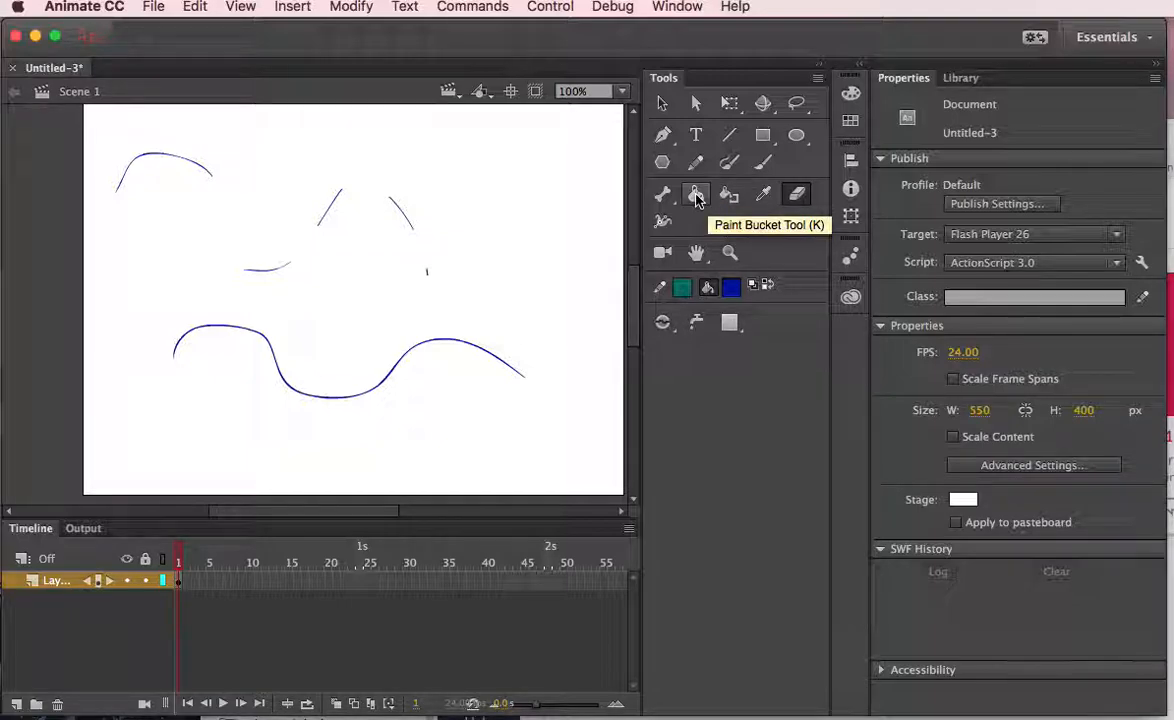
# Draw a teal-outlined dark blue rectangle about 216 by 194 px at the stage's upper right and recolor its outline medium blue with the Ink Bottle.
pyautogui.click(762, 135)
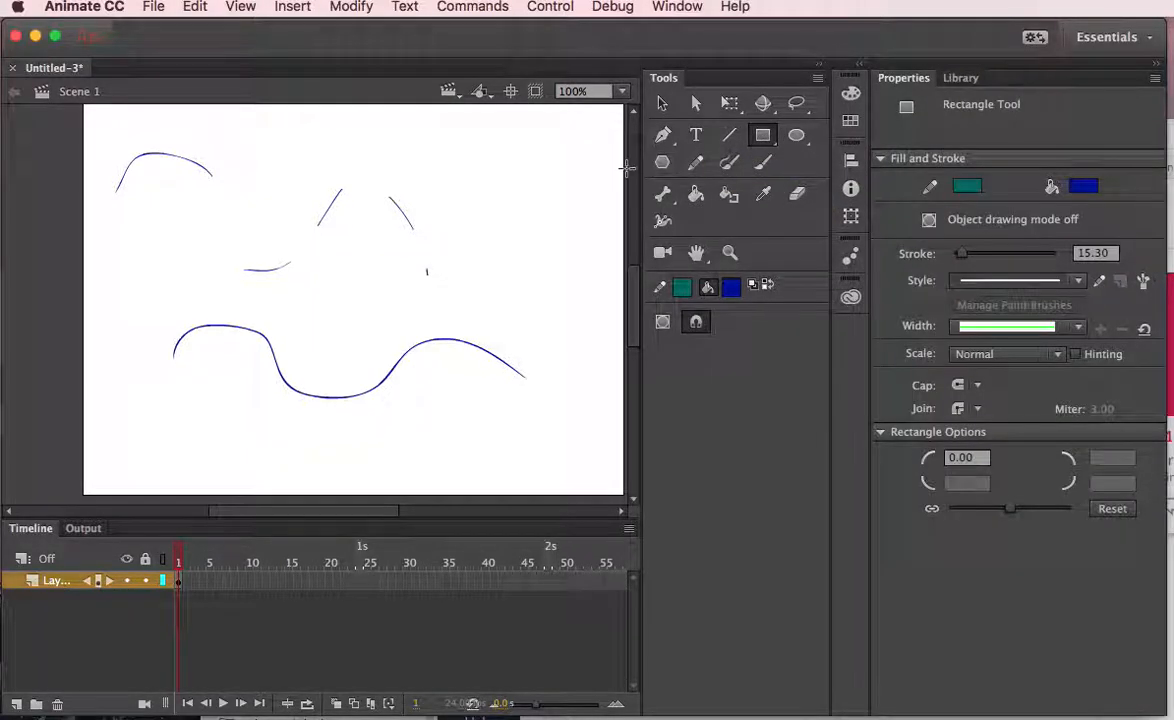
pyautogui.moveTo(383, 131); pyautogui.dragTo(597, 325)
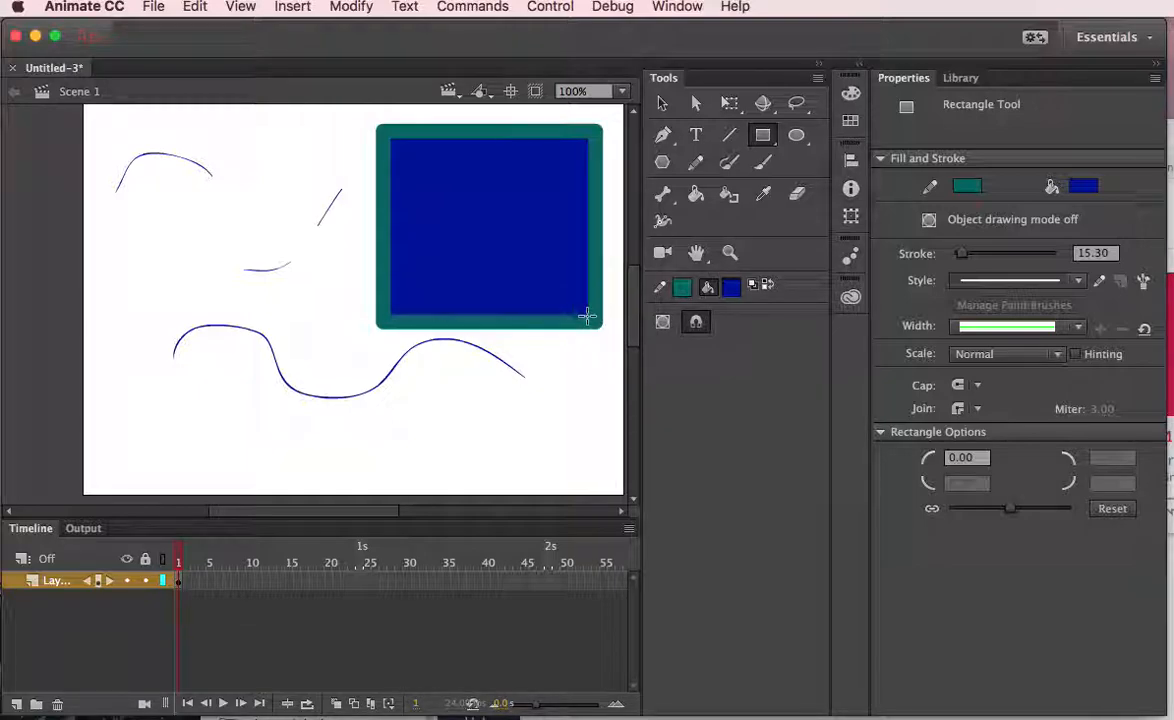
pyautogui.click(729, 195)
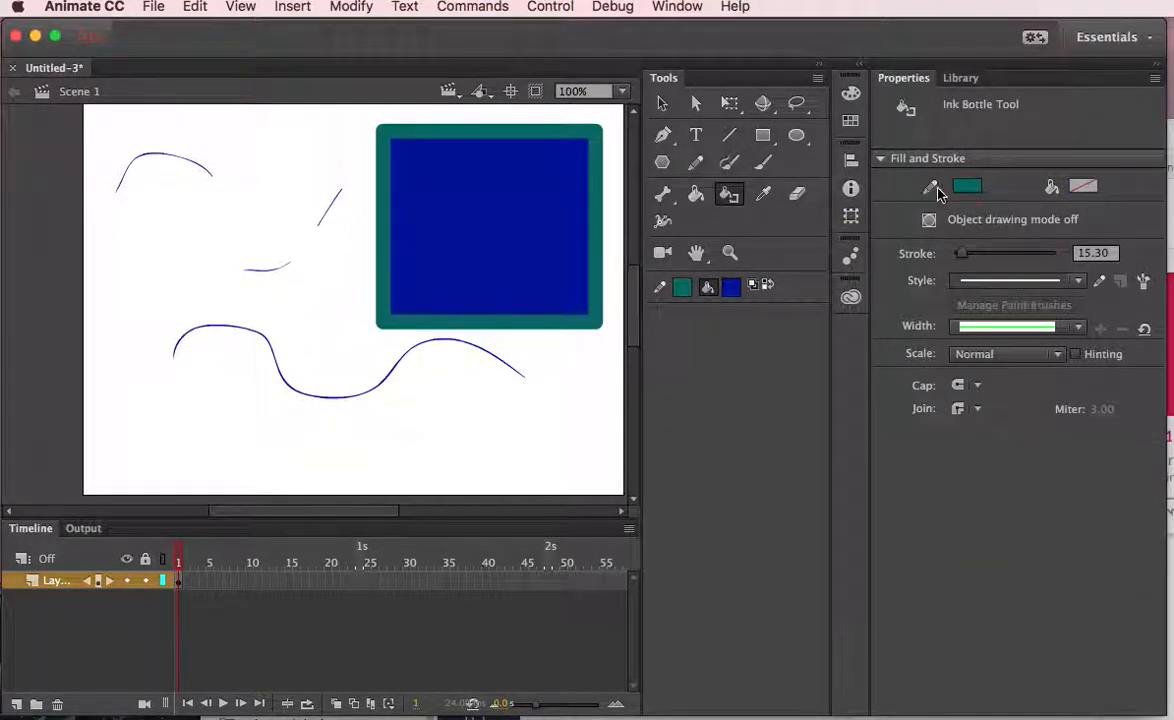
pyautogui.click(967, 186)
pyautogui.click(1097, 289)
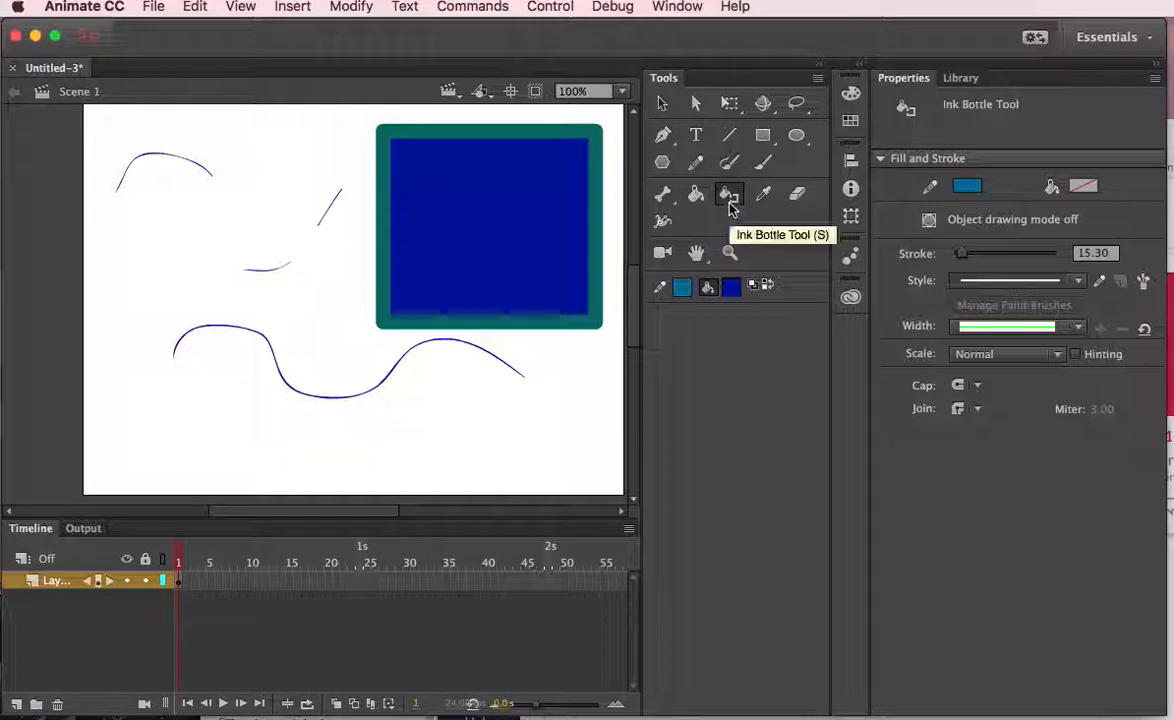
pyautogui.click(597, 210)
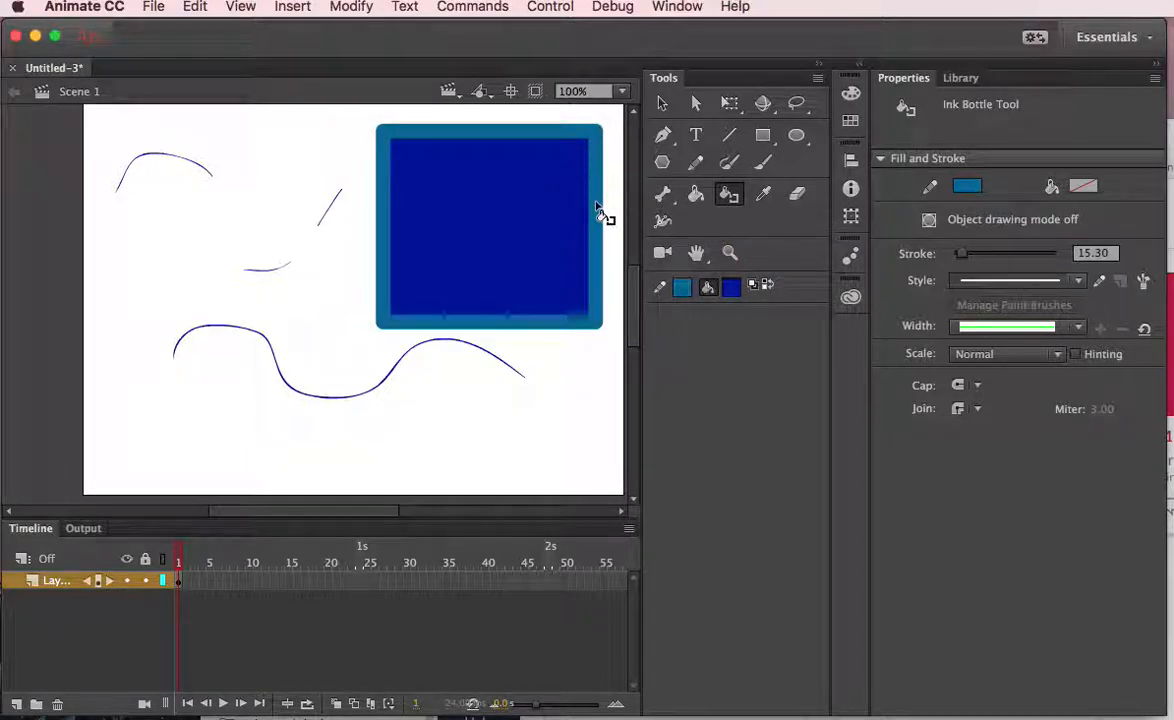
# Recolor the rectangle's outline green with the Ink Bottle tool.
pyautogui.click(966, 185)
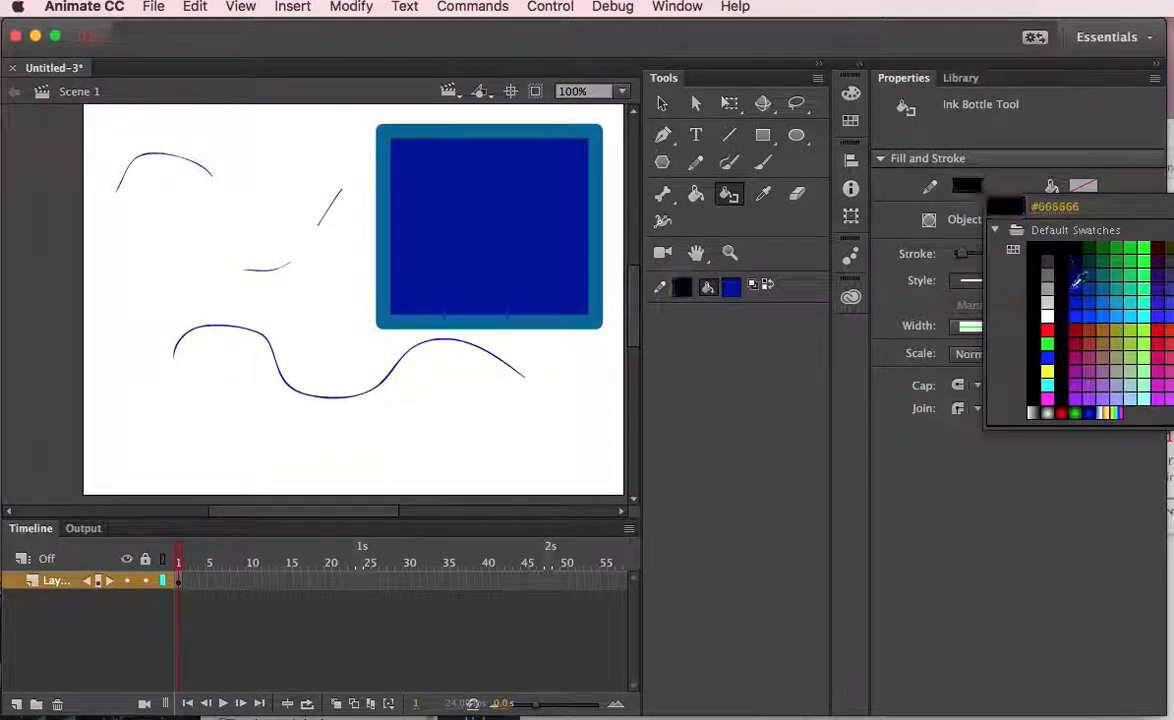
pyautogui.click(1120, 272)
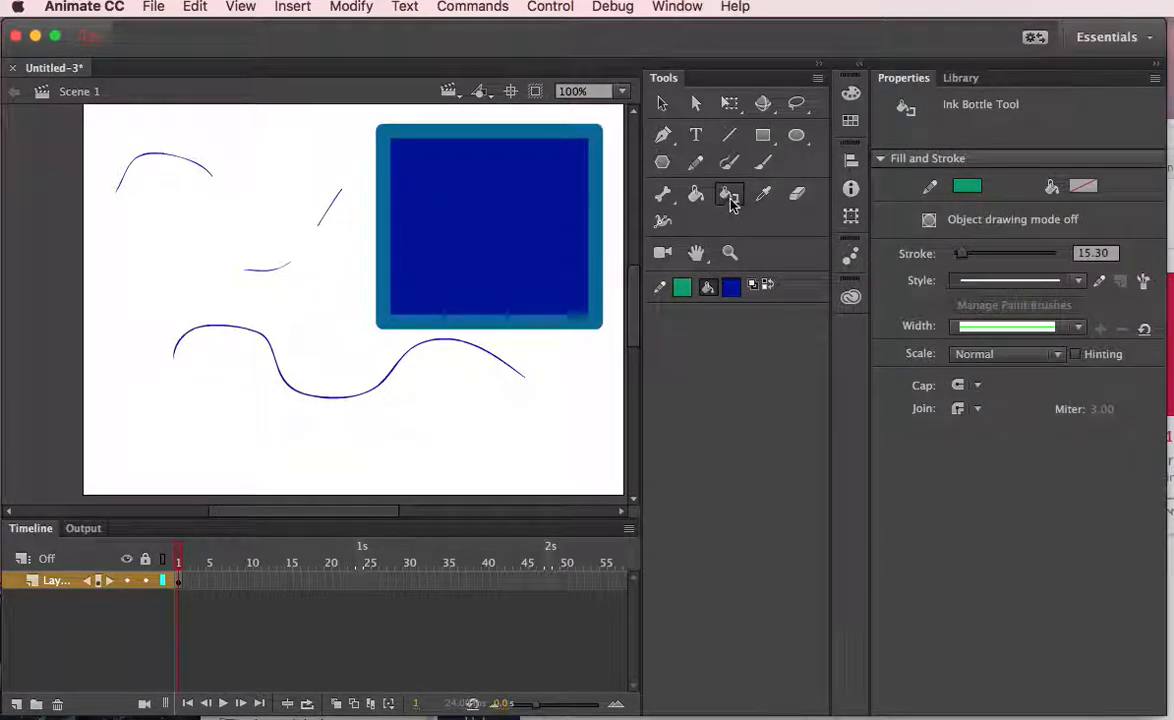
pyautogui.click(386, 137)
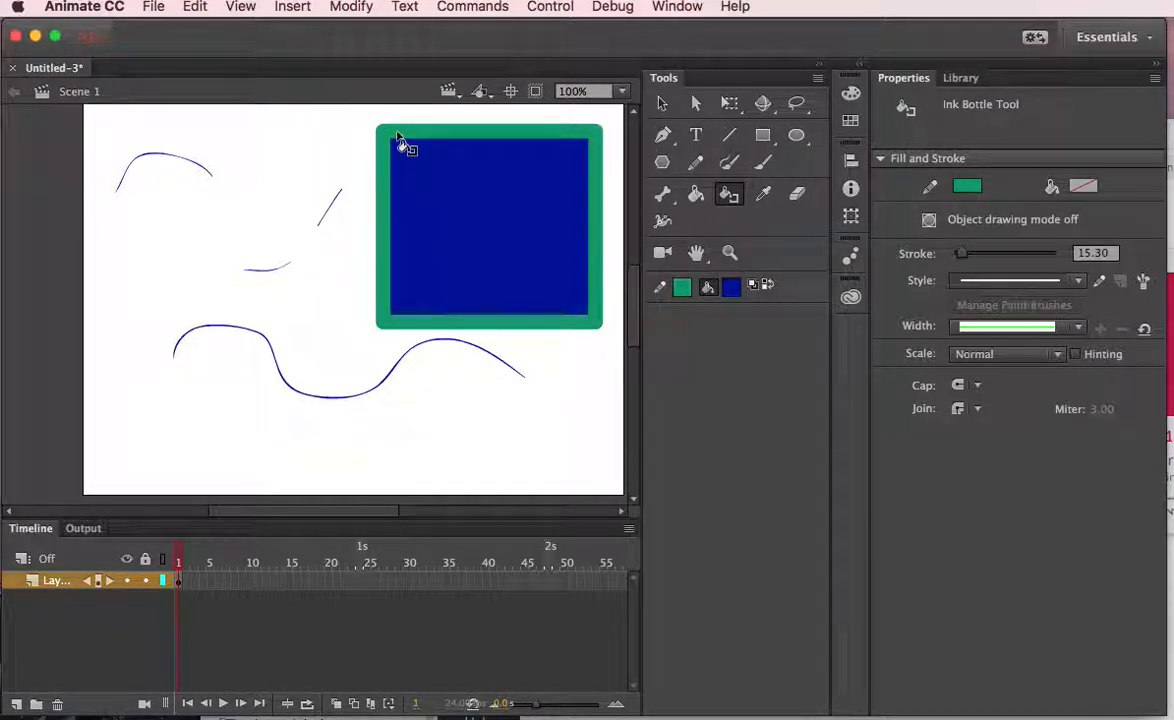
# Fill the rectangle's interior with bright green using the Paint Bucket tool.
pyautogui.click(696, 196)
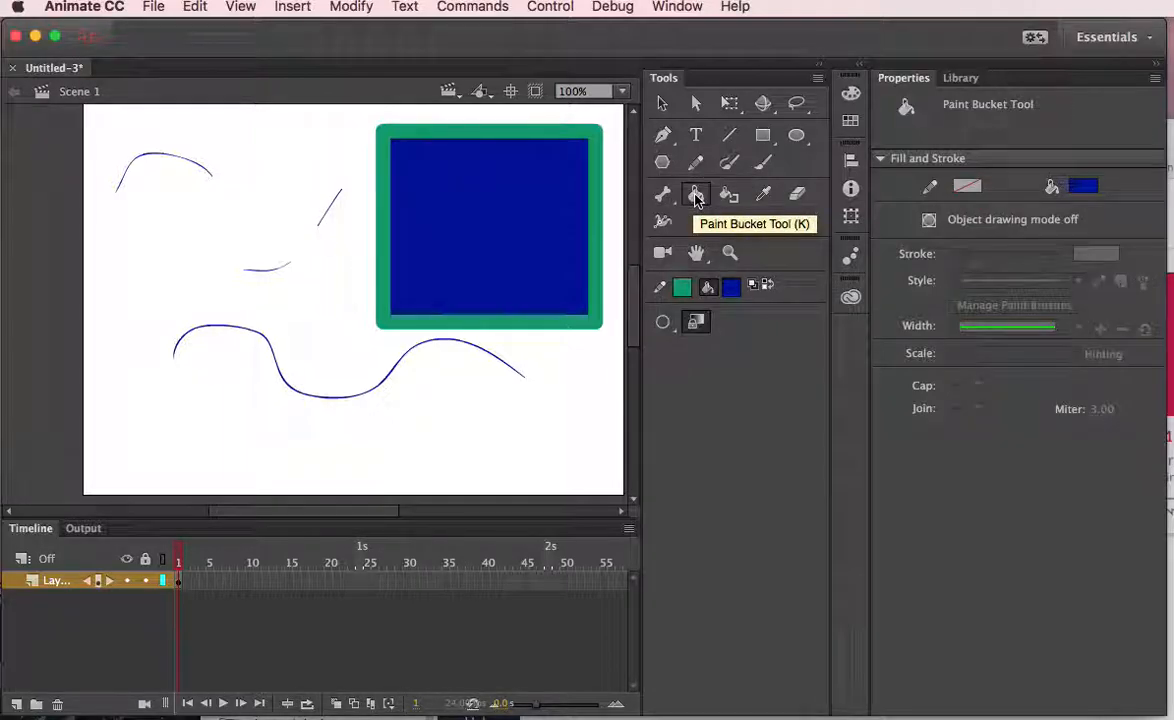
pyautogui.click(731, 287)
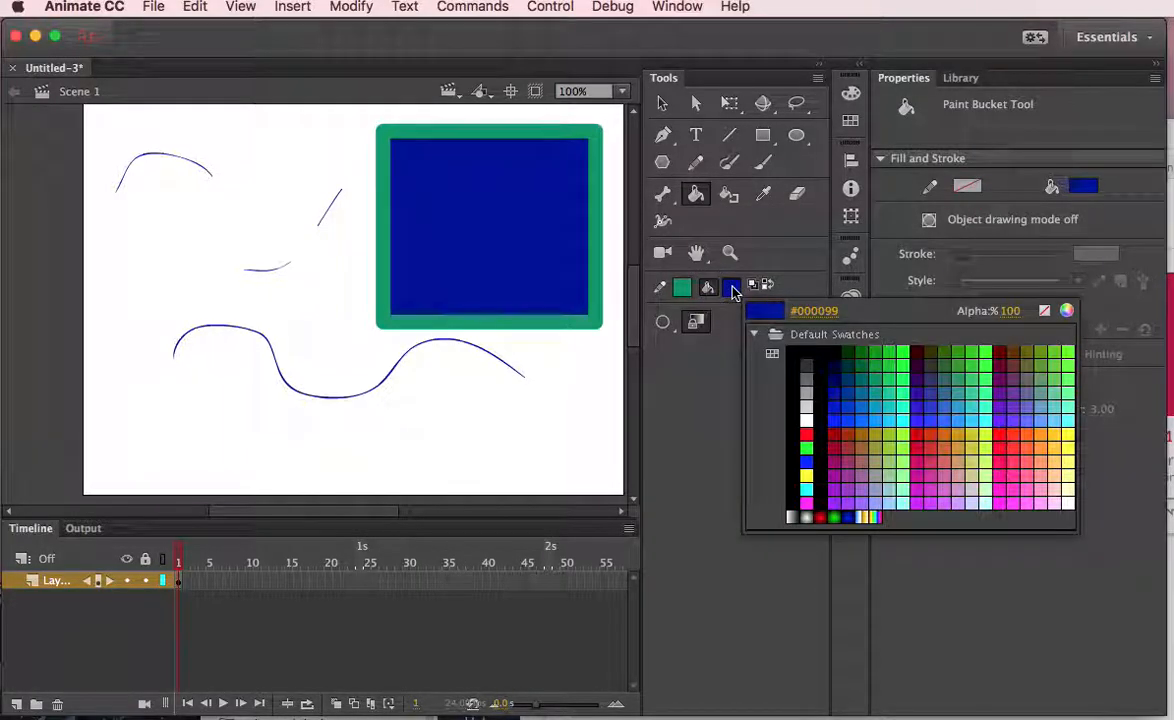
pyautogui.click(903, 353)
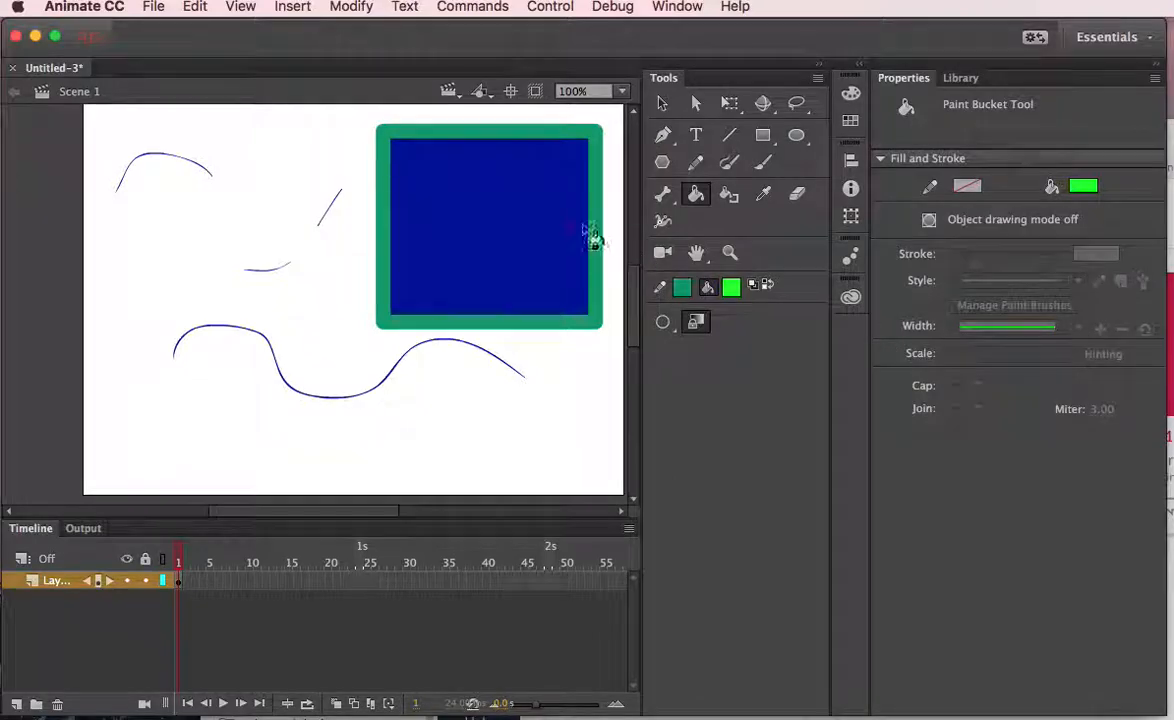
pyautogui.click(529, 219)
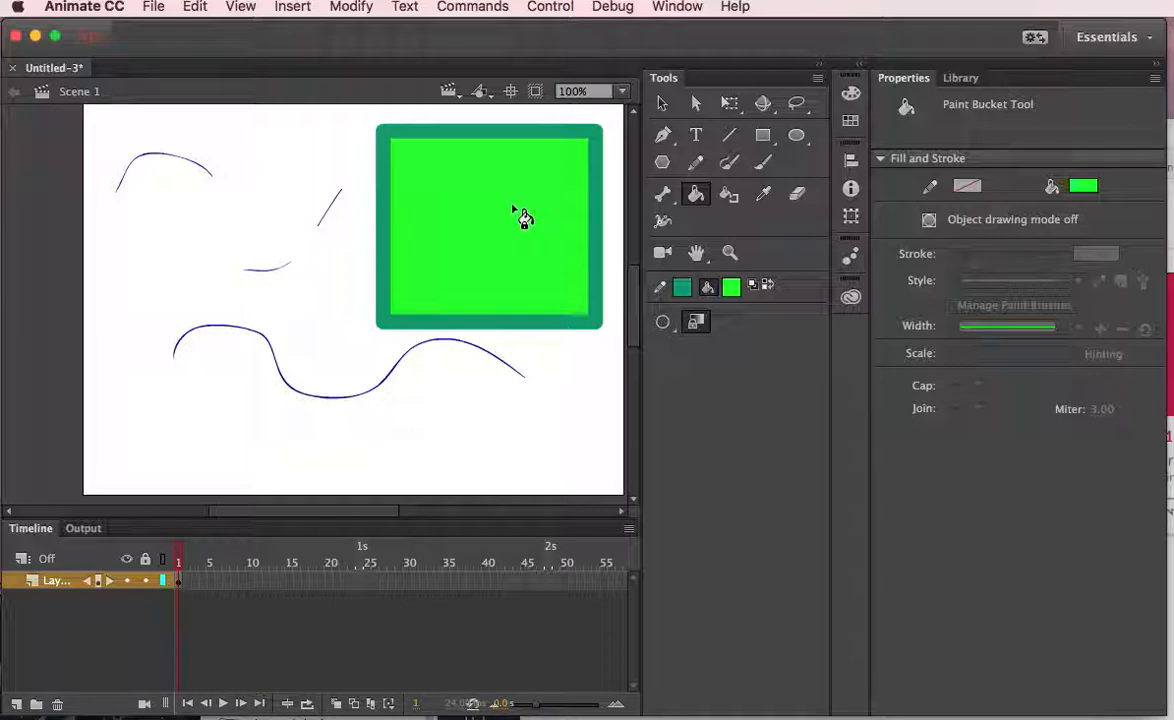
# Select the rectangle's fill and change its color to a darker green.
pyautogui.click(661, 103)
pyautogui.click(532, 196)
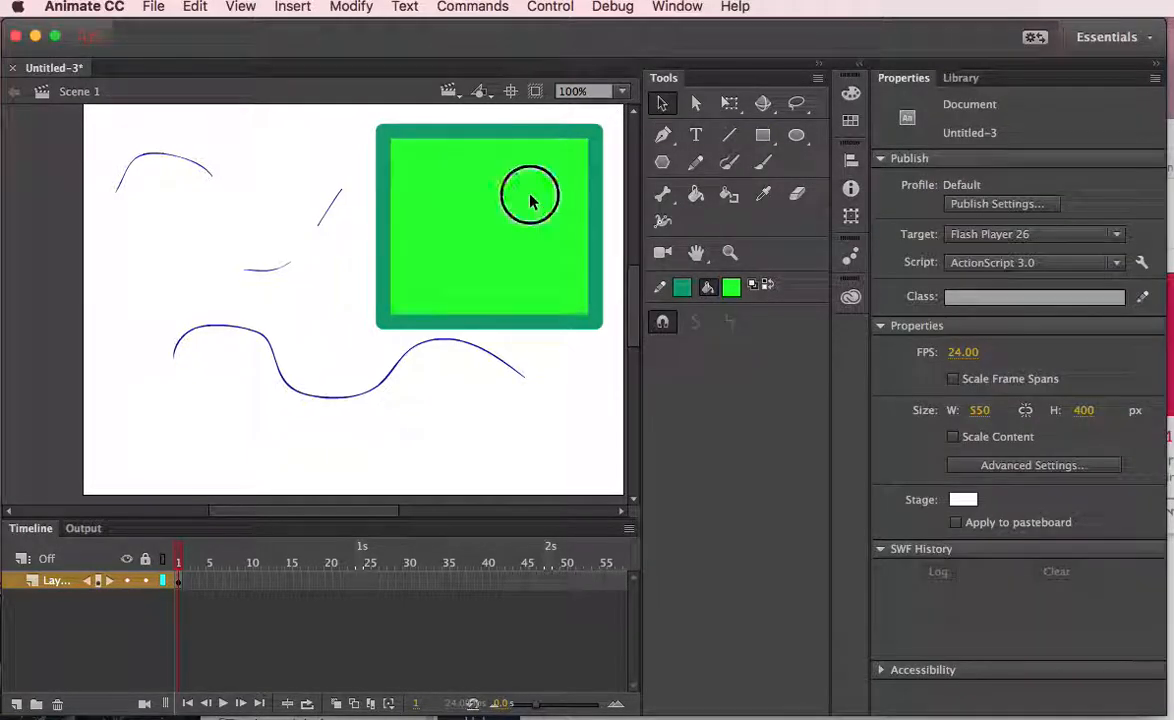
pyautogui.click(731, 288)
pyautogui.click(875, 362)
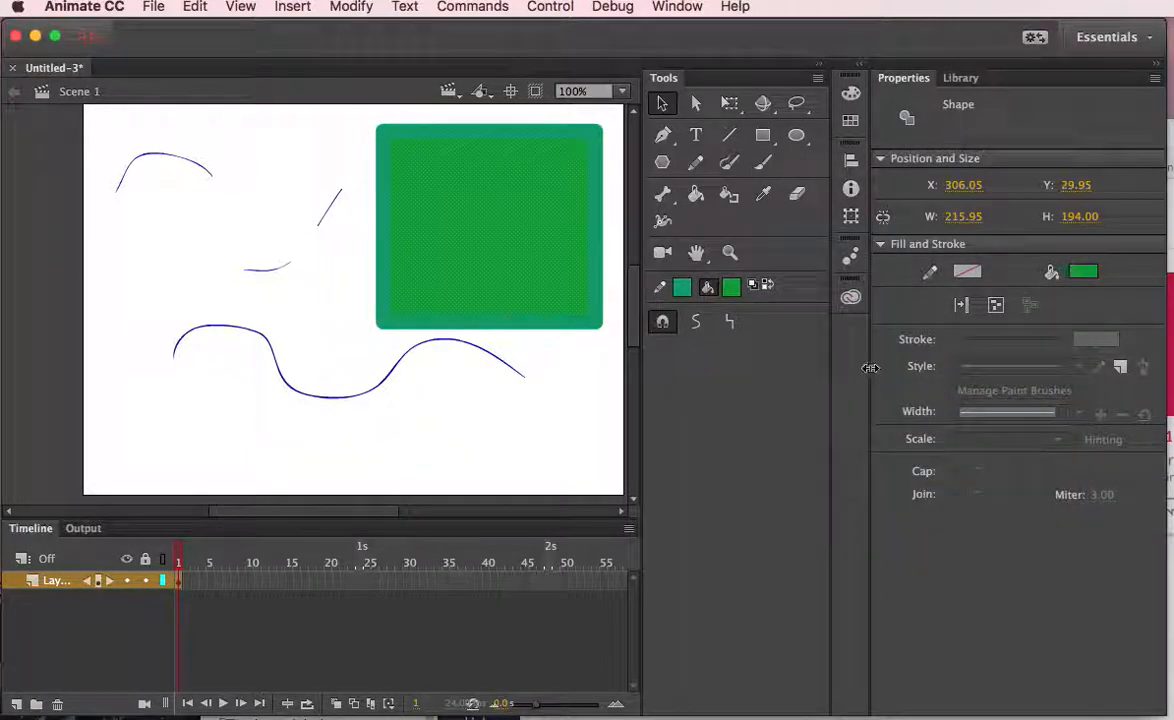